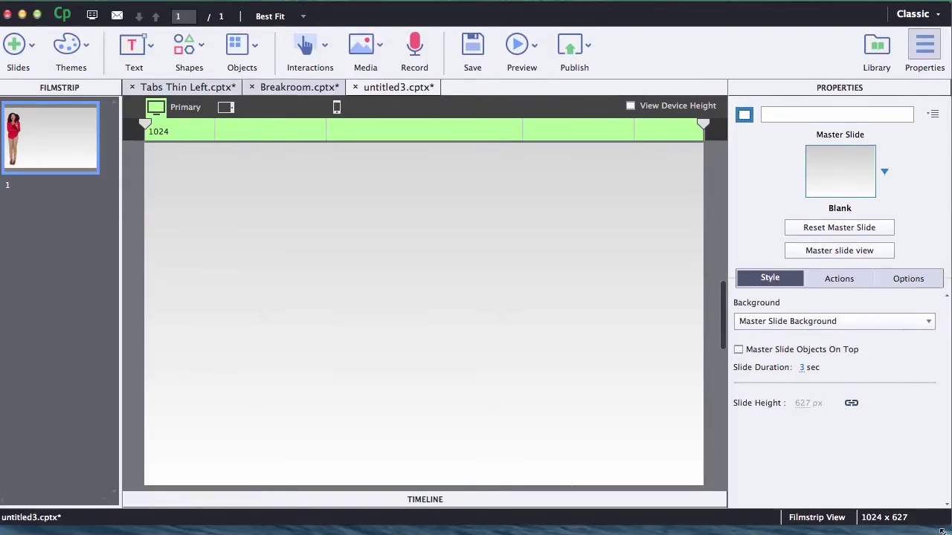
- Draw a rectangle SmartShape over the right half of the slide
drag(942, 529, 944, 534)
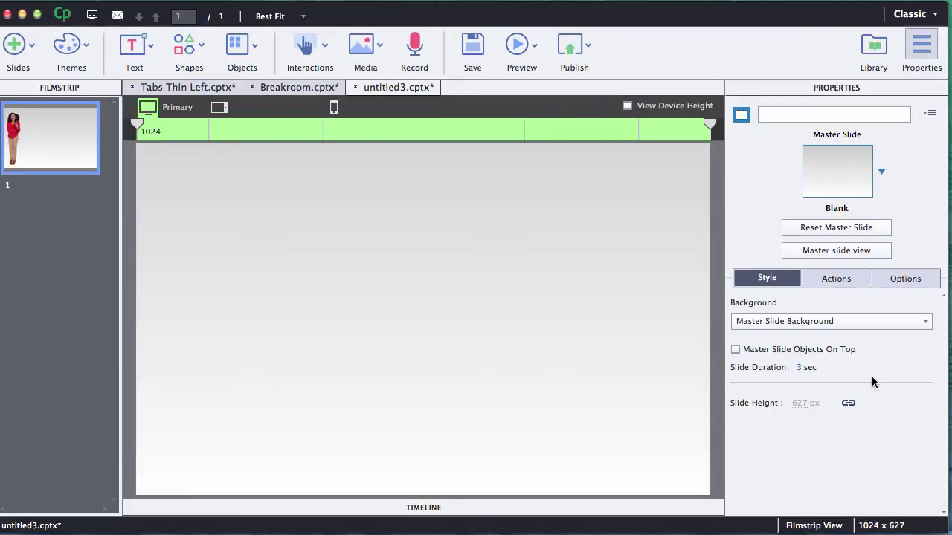
click(200, 49)
click(223, 156)
drag(710, 154, 421, 487)
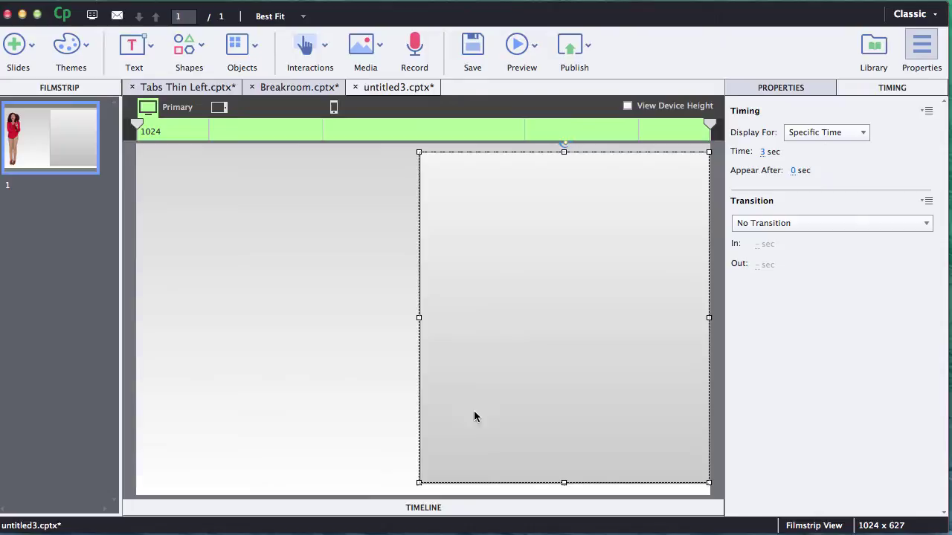
- Give the rectangle a solid dark gray fill
click(517, 340)
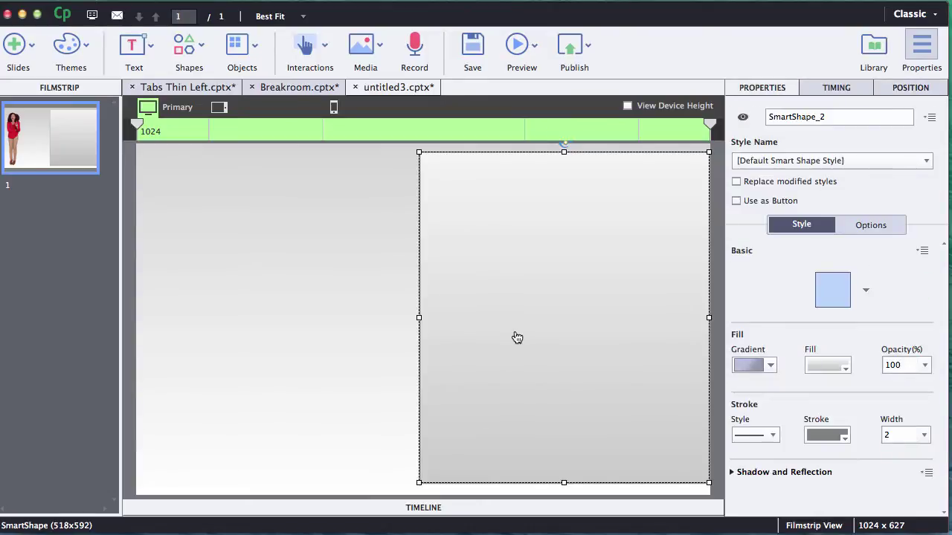
click(771, 365)
click(772, 389)
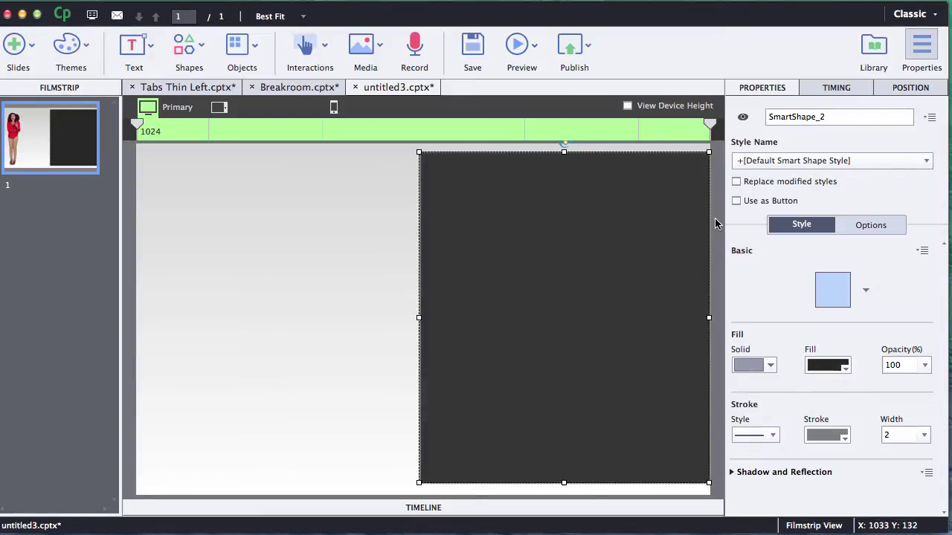
click(718, 215)
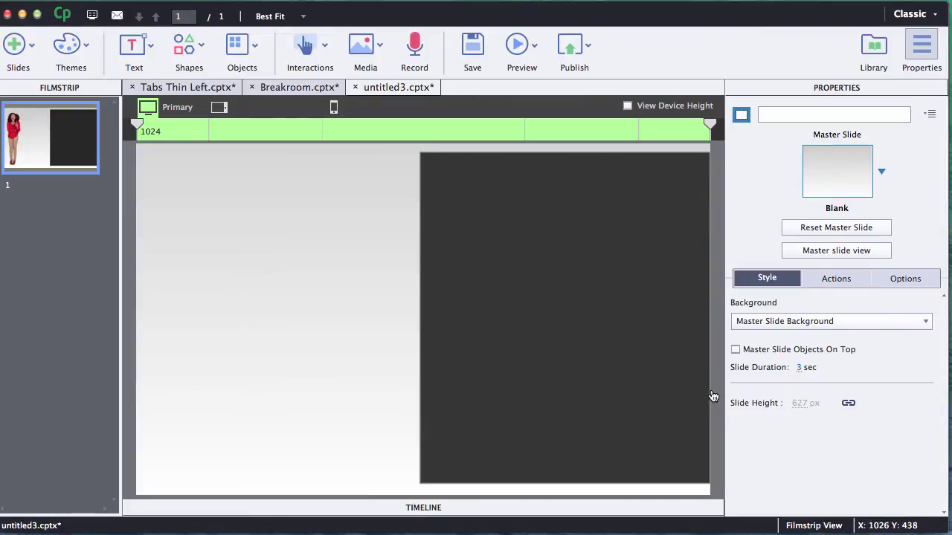
- Show the box's position settings (Top 2.4%, Left 49.4%, Width 50.6%) and compare breakpoint layouts
click(641, 235)
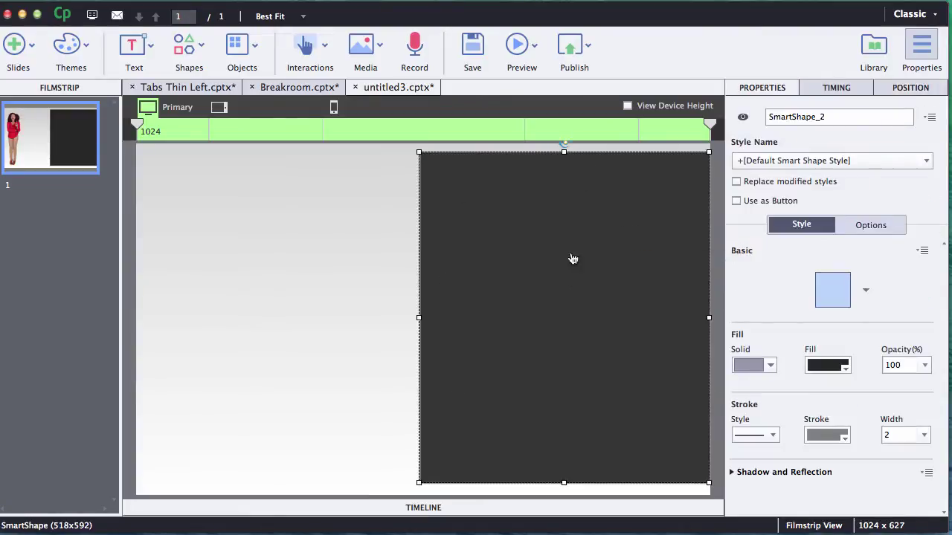
click(902, 92)
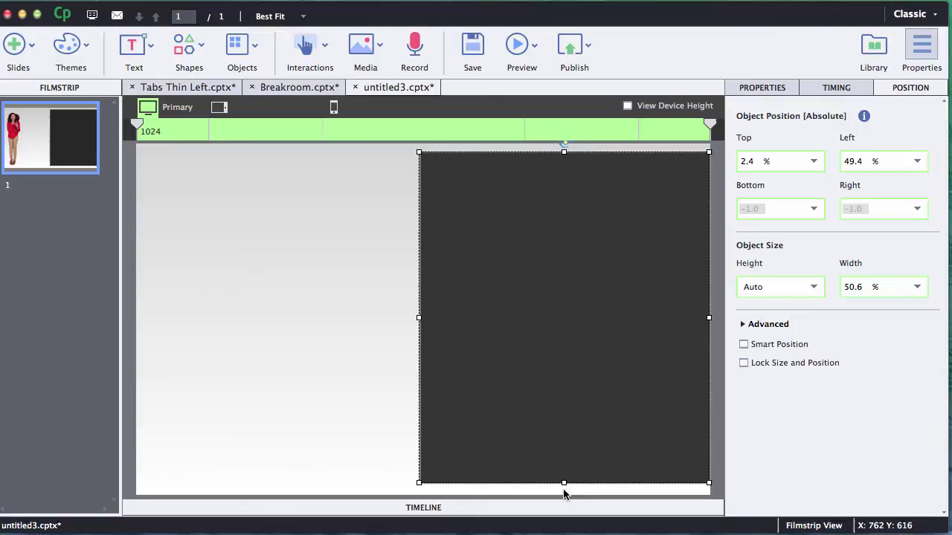
click(218, 107)
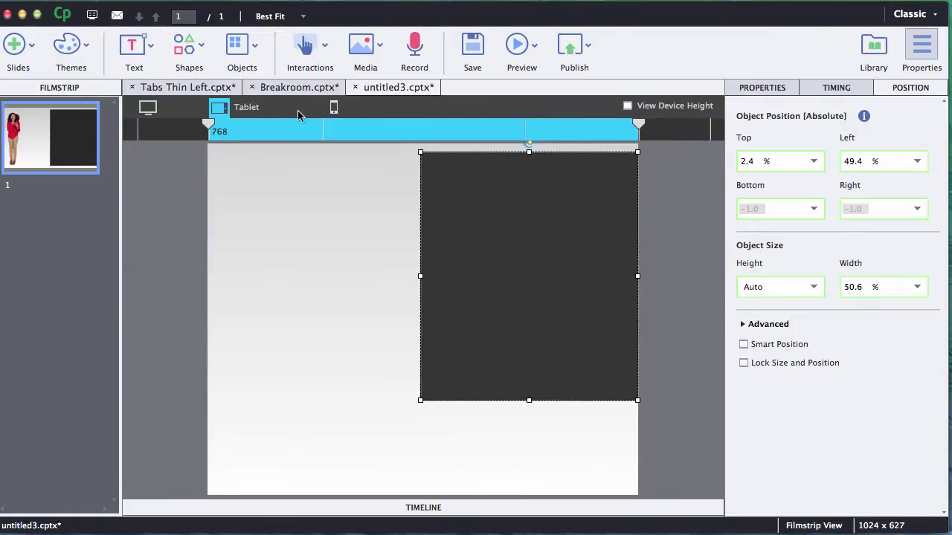
click(333, 107)
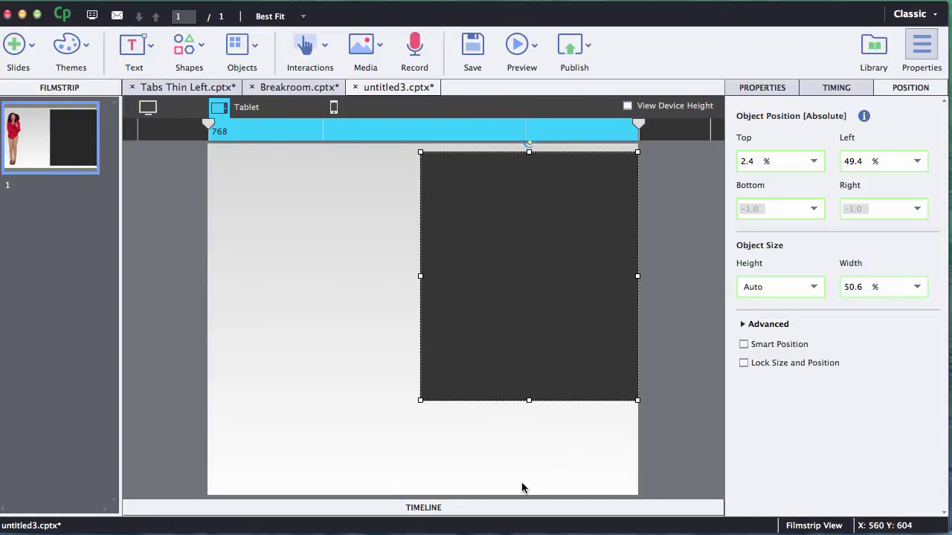
click(148, 108)
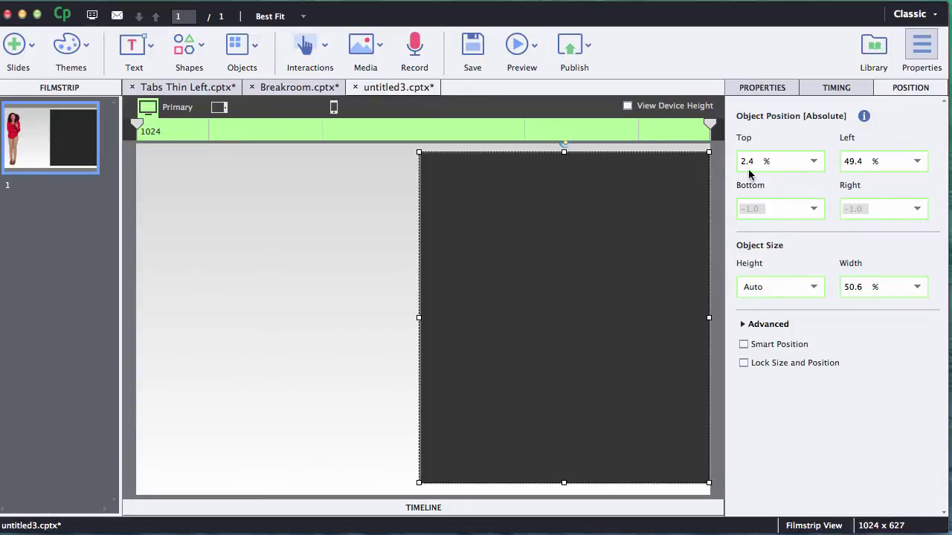
- In the Tablet layout, stretch the box to 88.4% height, then reposition and widen it
click(220, 109)
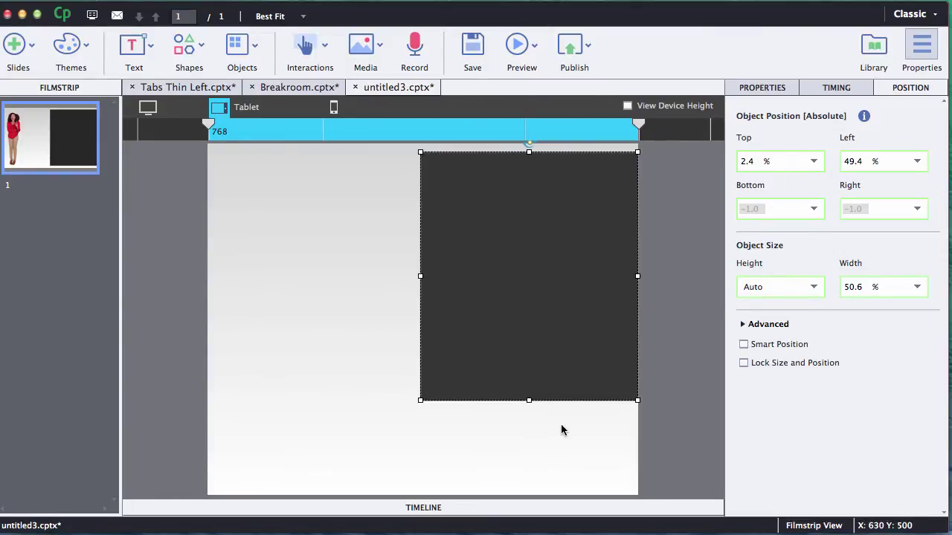
drag(528, 401, 522, 464)
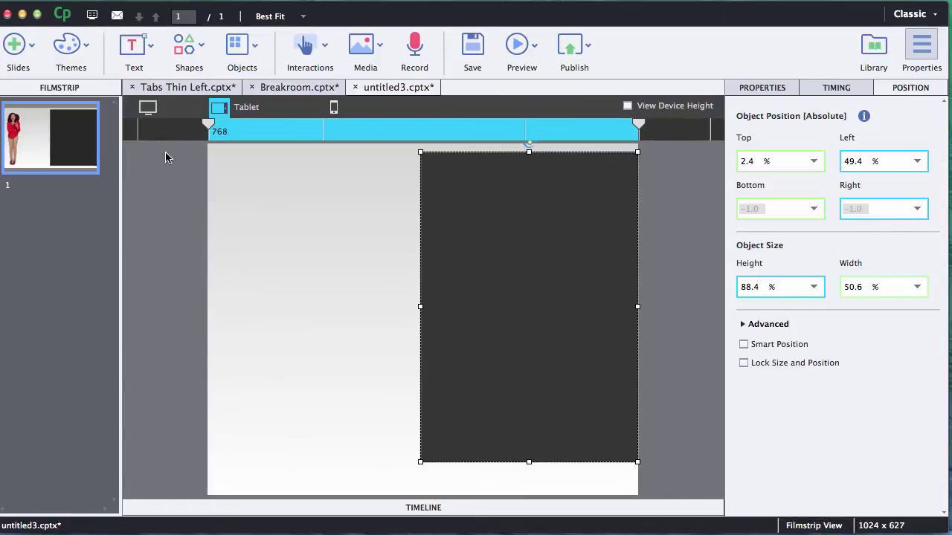
click(147, 108)
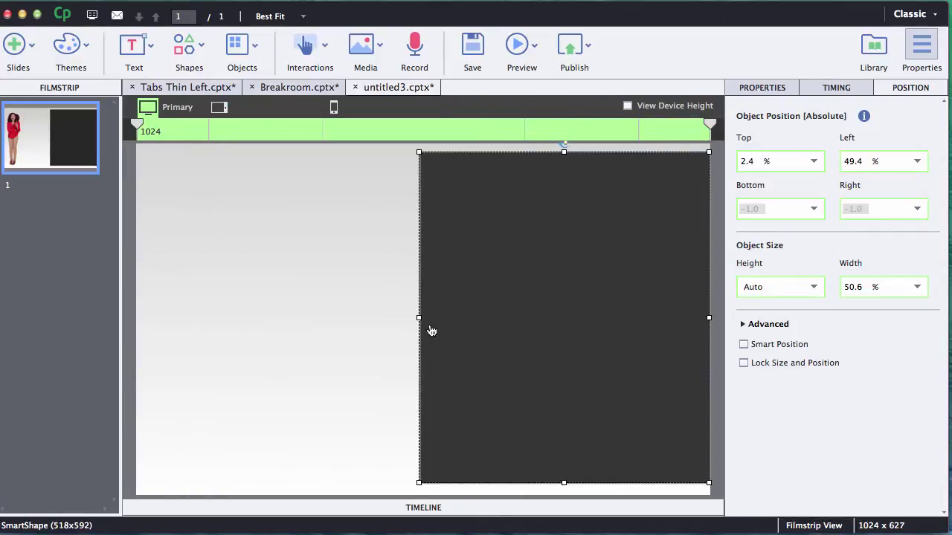
drag(419, 318, 400, 340)
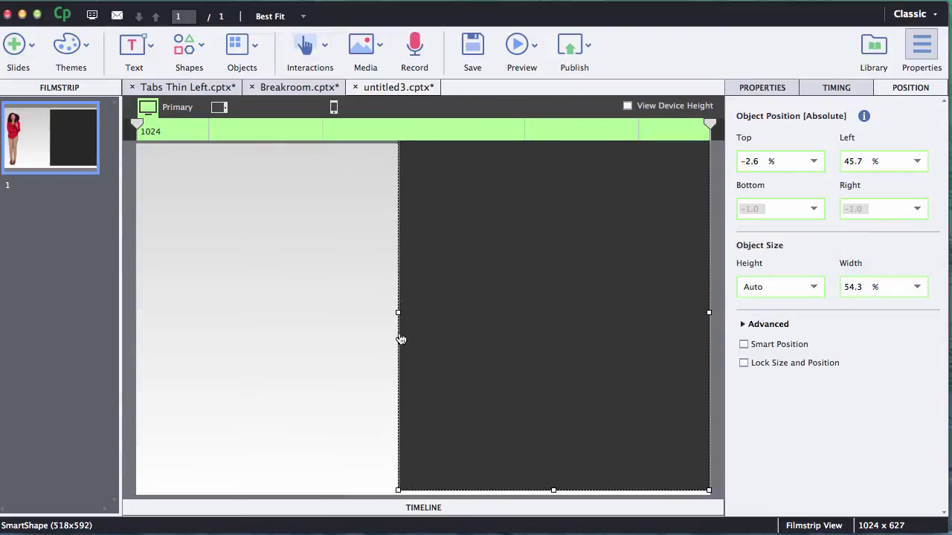
click(219, 107)
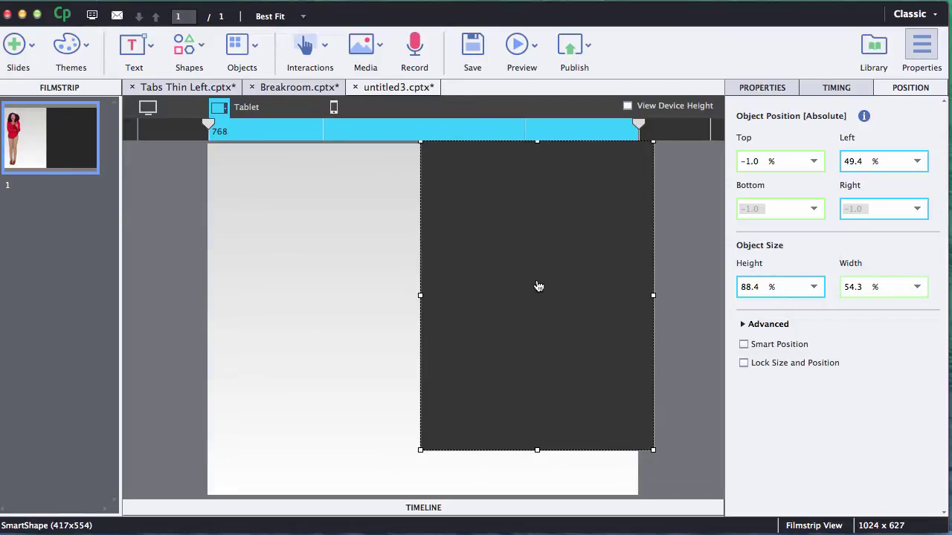
drag(538, 285, 516, 308)
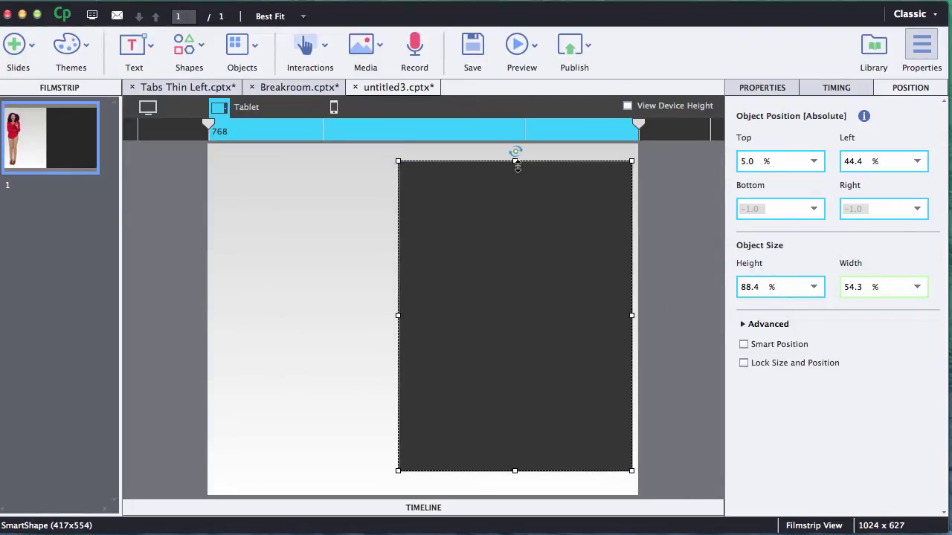
click(395, 165)
click(399, 161)
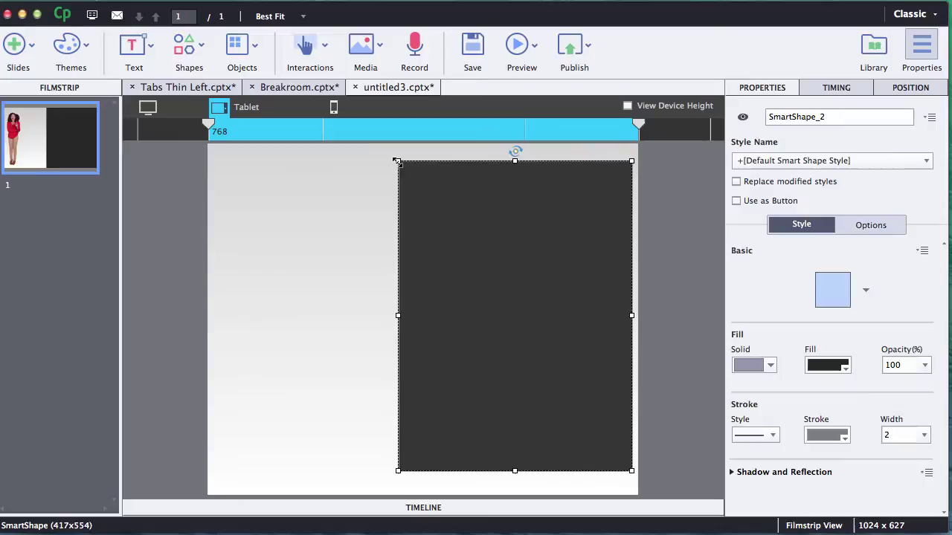
drag(398, 161, 380, 158)
- In the Mobile layout, widen the box leftward to Left 33.9% and Width 64.9%
click(333, 107)
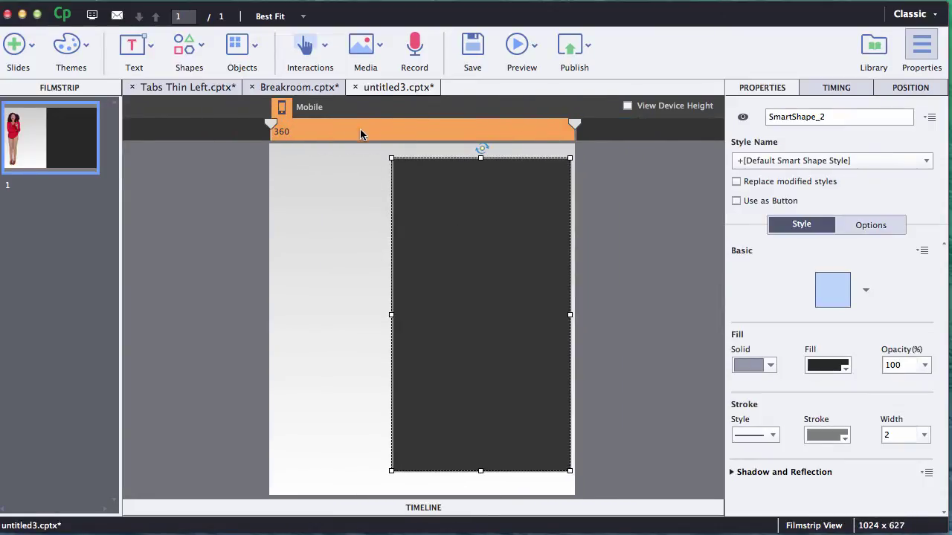
click(911, 89)
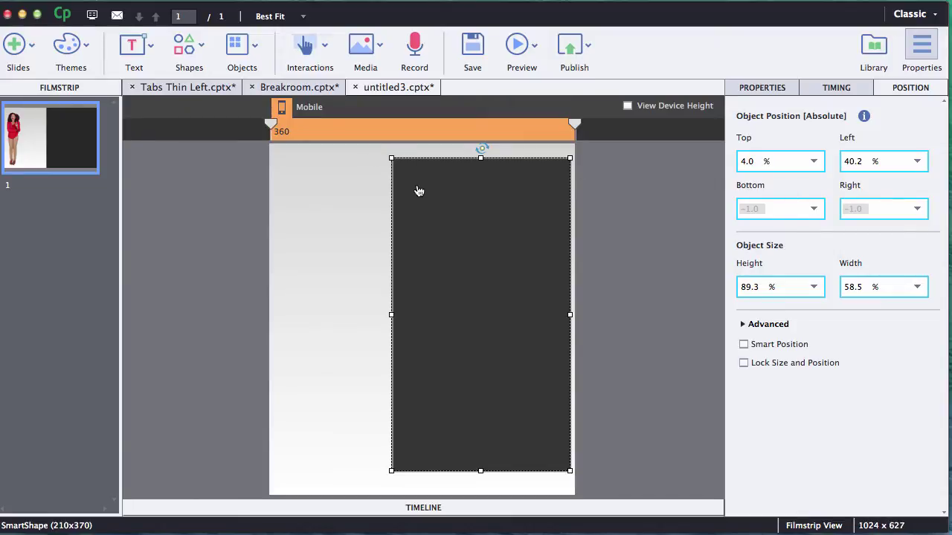
drag(391, 315, 375, 315)
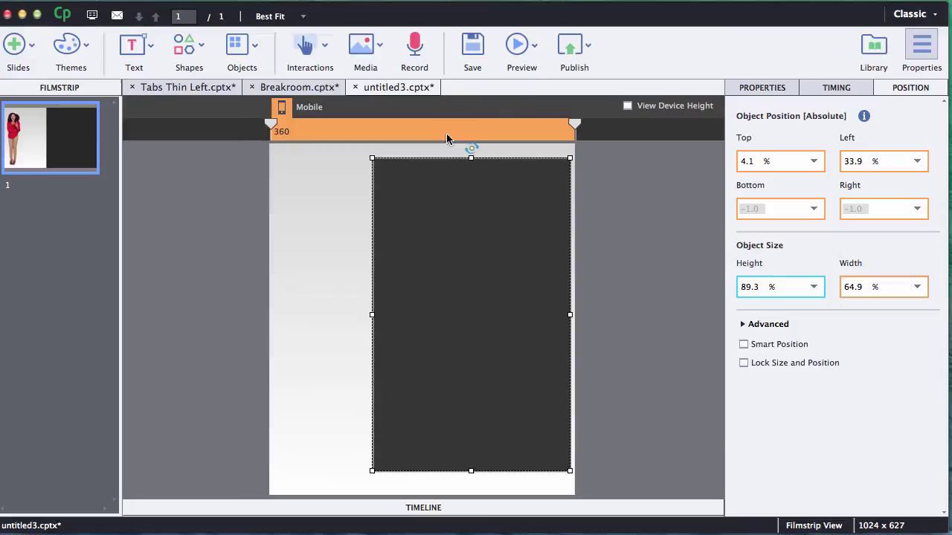
click(182, 139)
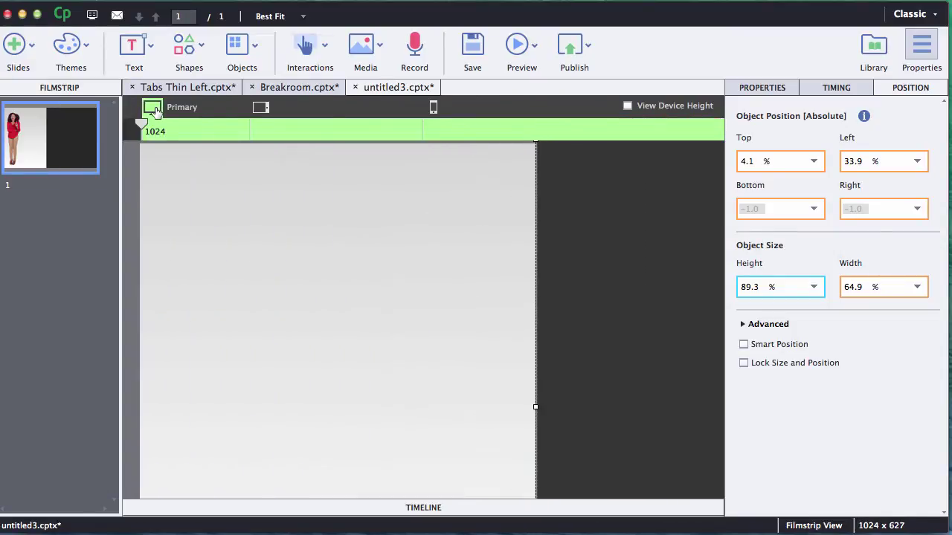
- Delete the dark box and draw a new rectangle over the slide's right side
key(Delete)
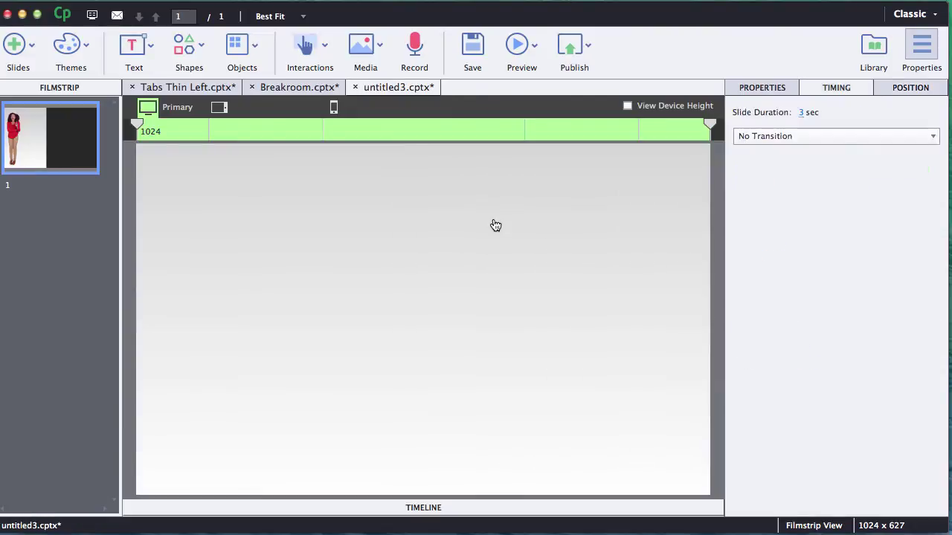
click(189, 46)
click(226, 148)
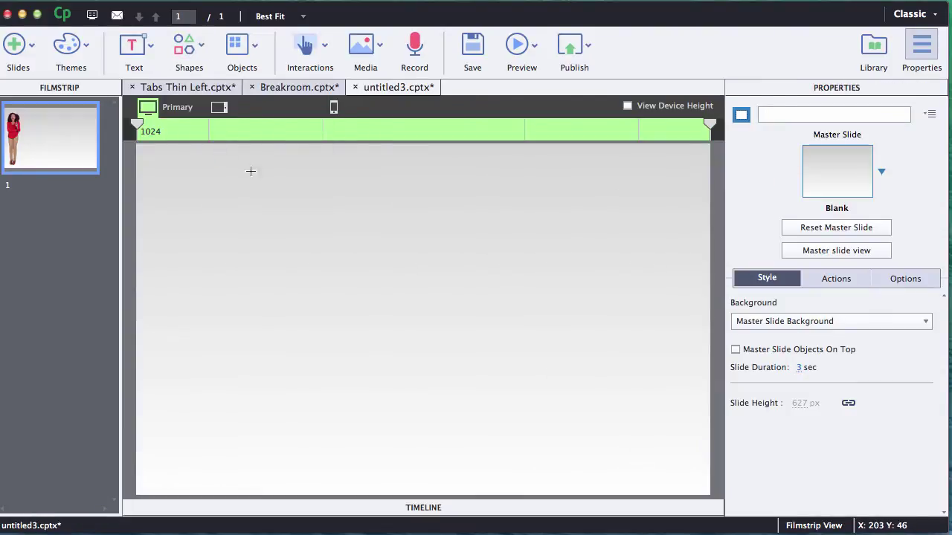
drag(706, 162, 403, 476)
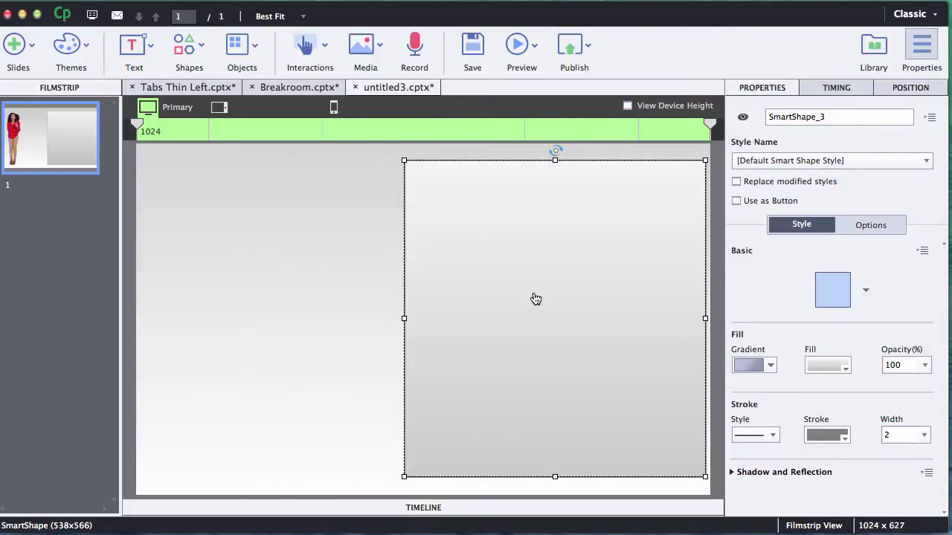
- Give the new rectangle a solid dark gray fill and nudge it into place
click(759, 364)
click(760, 393)
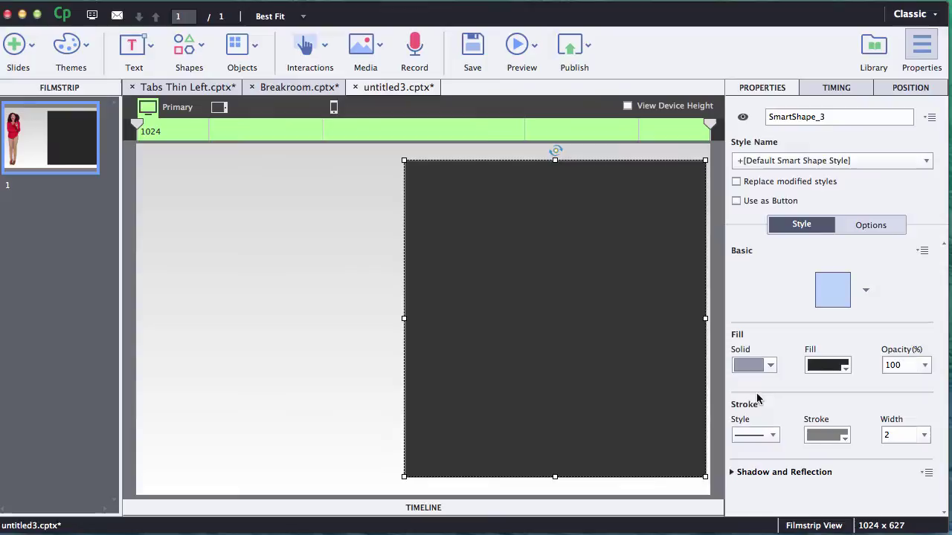
click(672, 328)
drag(672, 328, 672, 328)
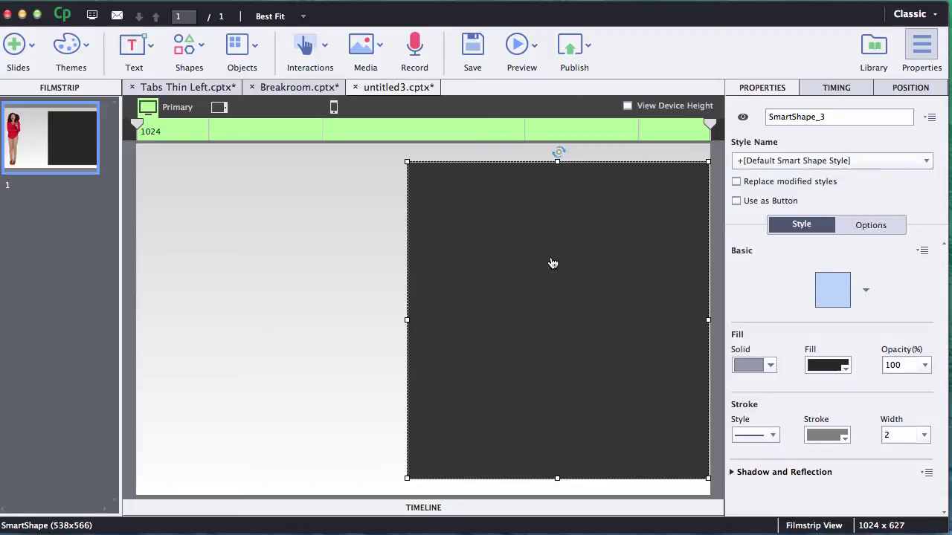
- Anchor the box by its right edge with a Right offset of 0%
click(908, 88)
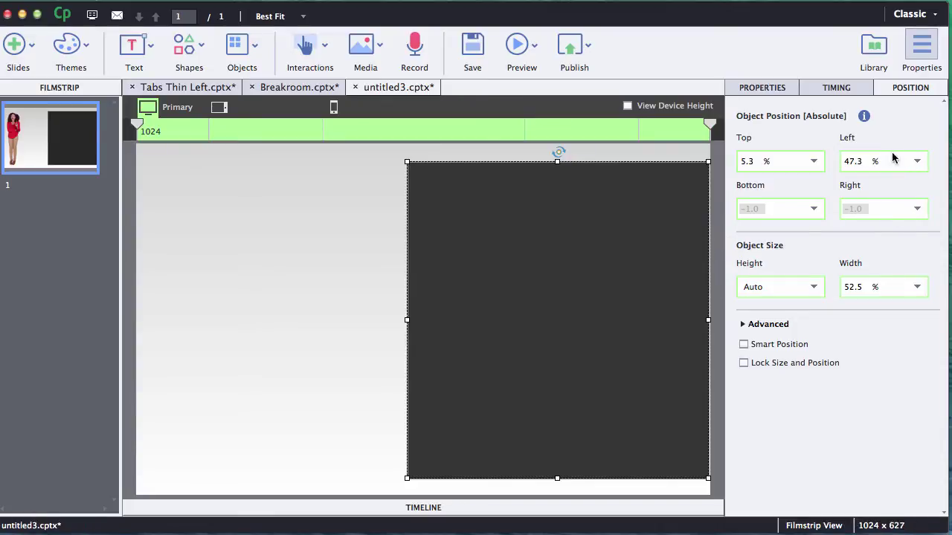
click(918, 212)
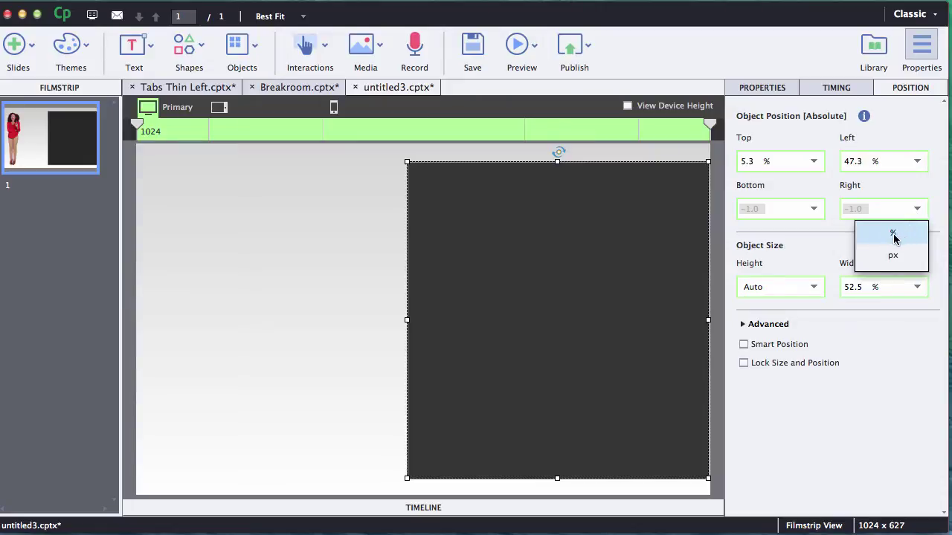
click(895, 236)
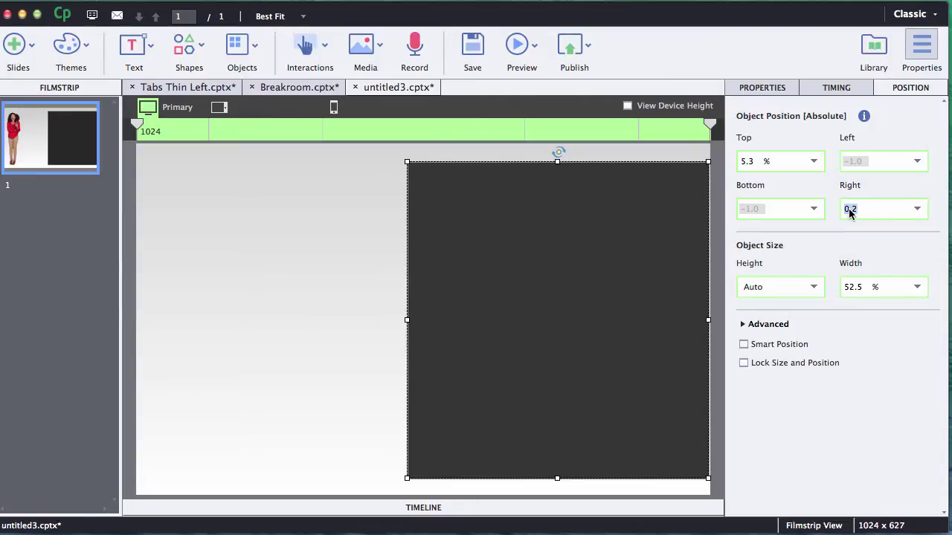
text(0)
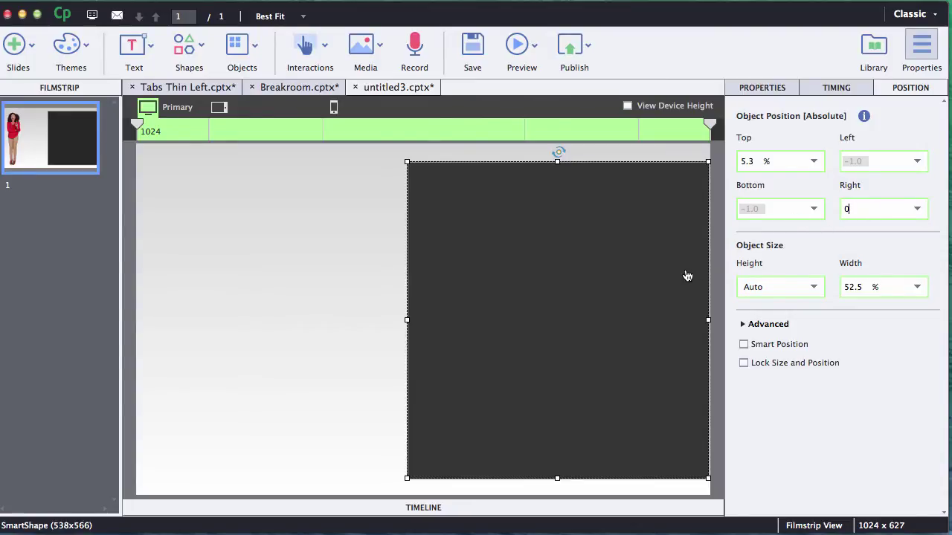
key(Return)
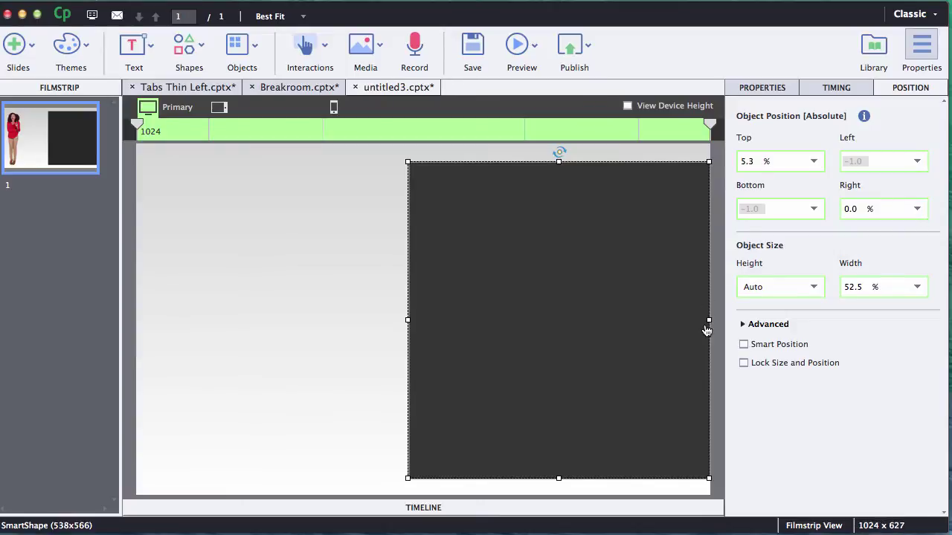
- Set the box to 90% height, 5% Top and 50% Width
click(814, 288)
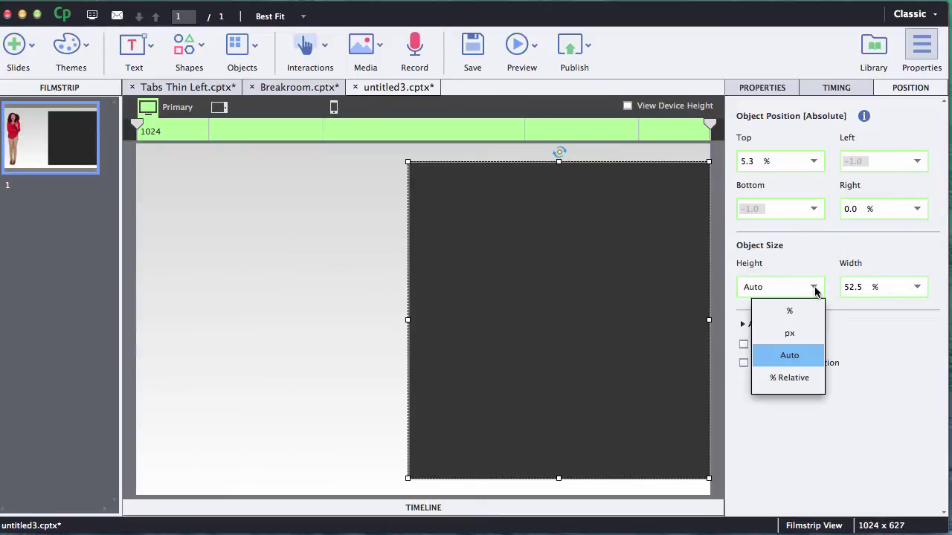
click(786, 311)
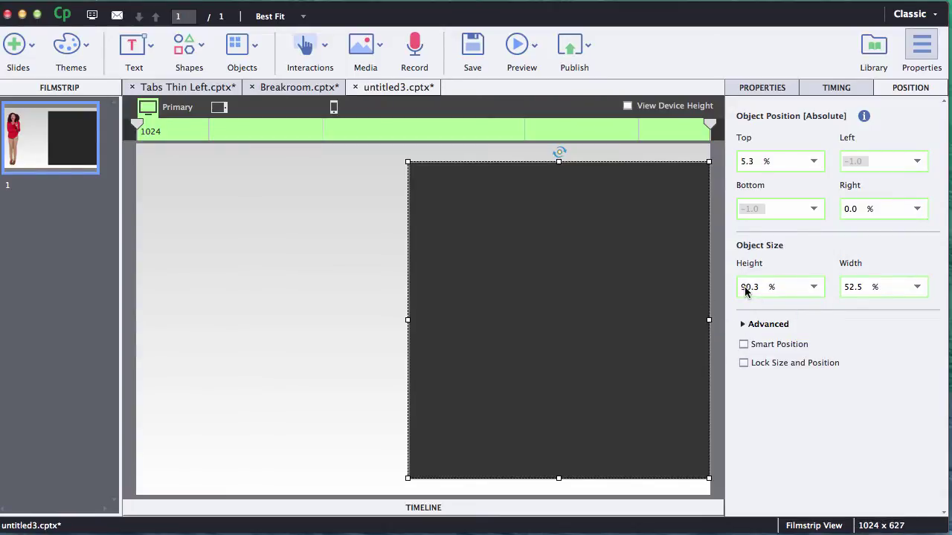
click(745, 290)
text(90)
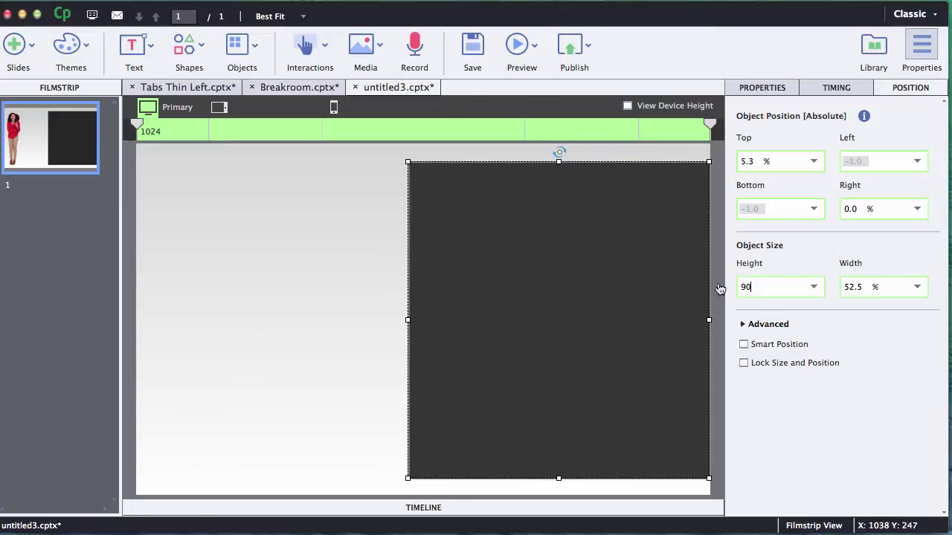
click(622, 266)
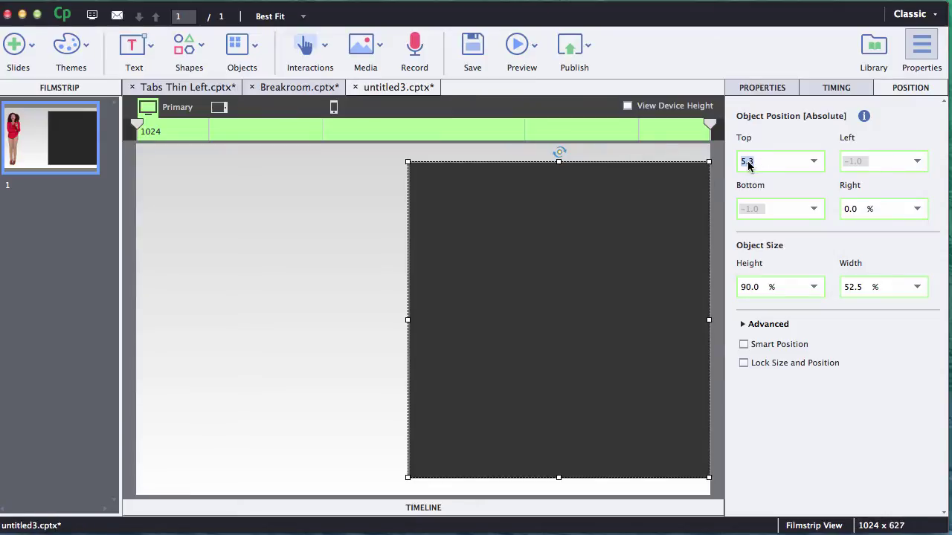
click(665, 229)
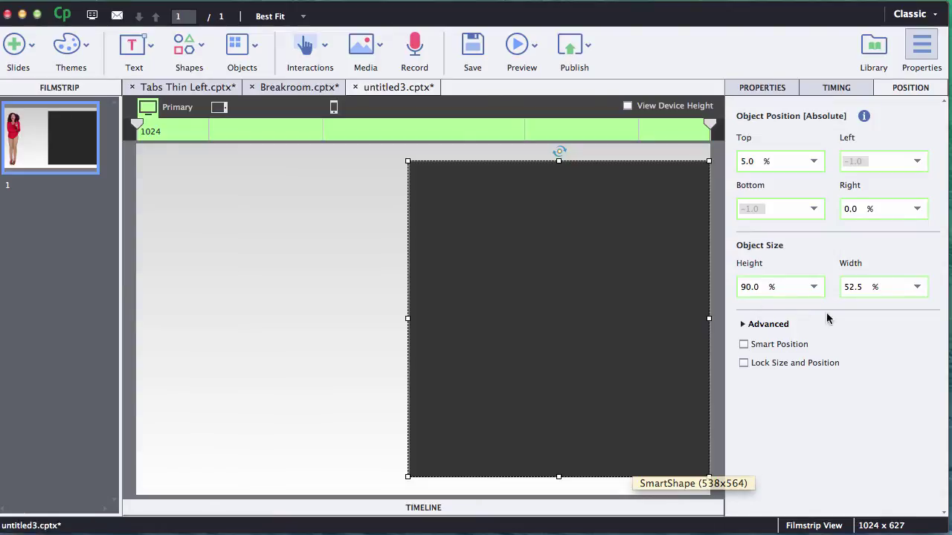
click(853, 289)
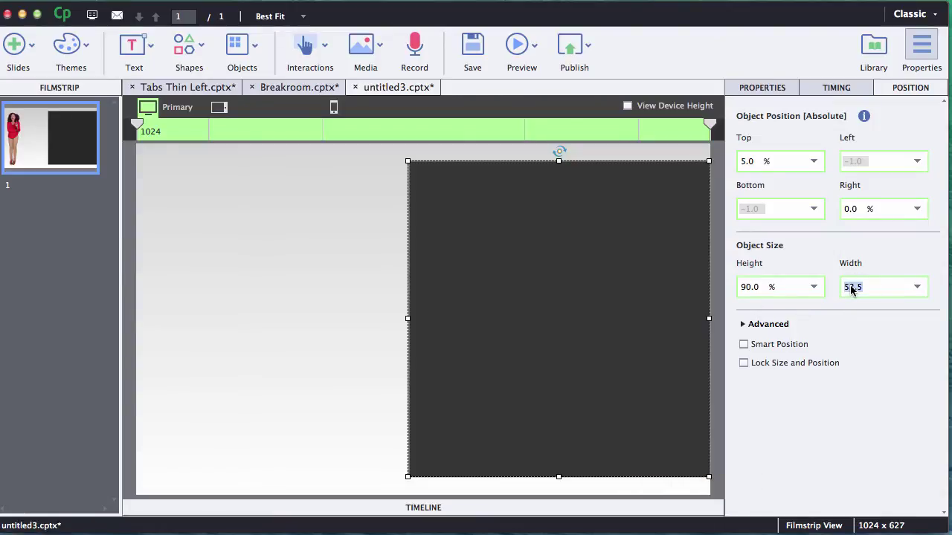
text(50)
key(Return)
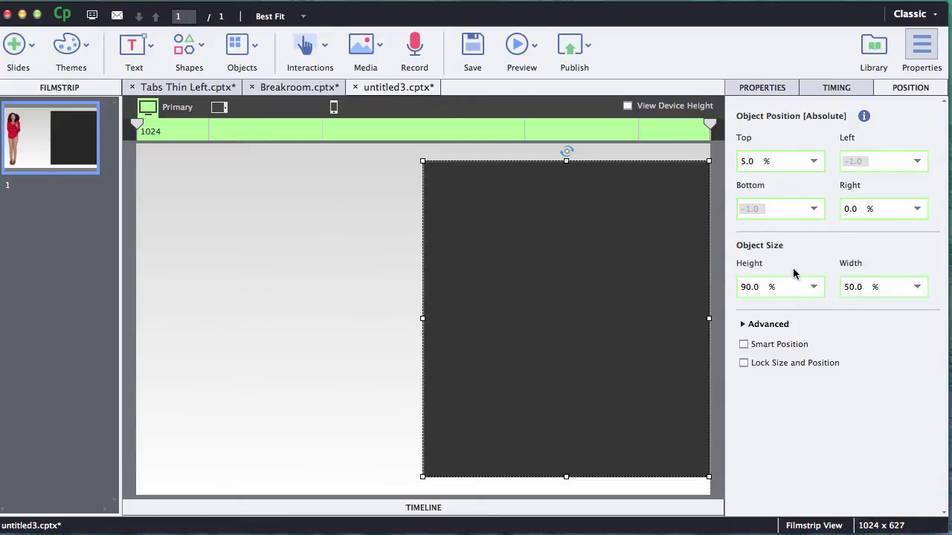
- Cycle through the Primary, Tablet and Mobile layouts to check the box, finishing on Tablet (768)
click(221, 109)
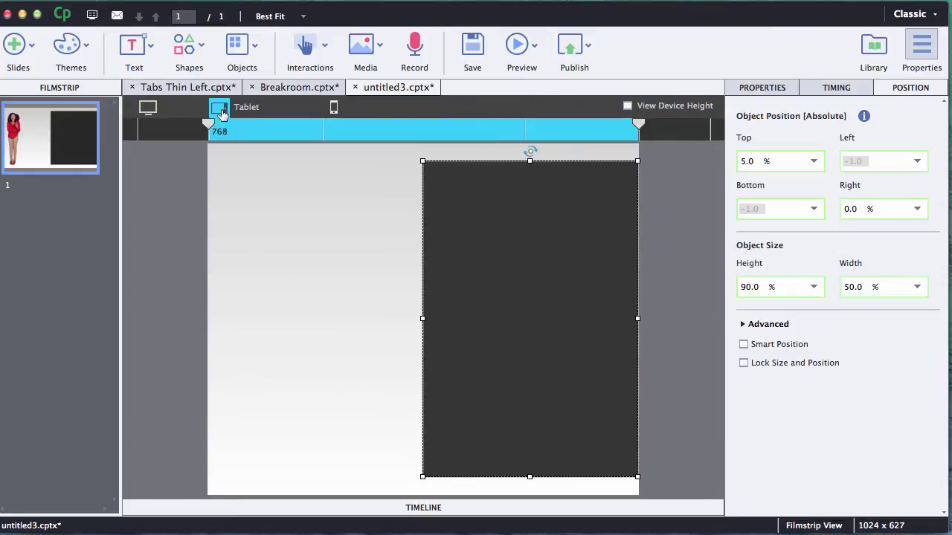
click(149, 108)
click(221, 109)
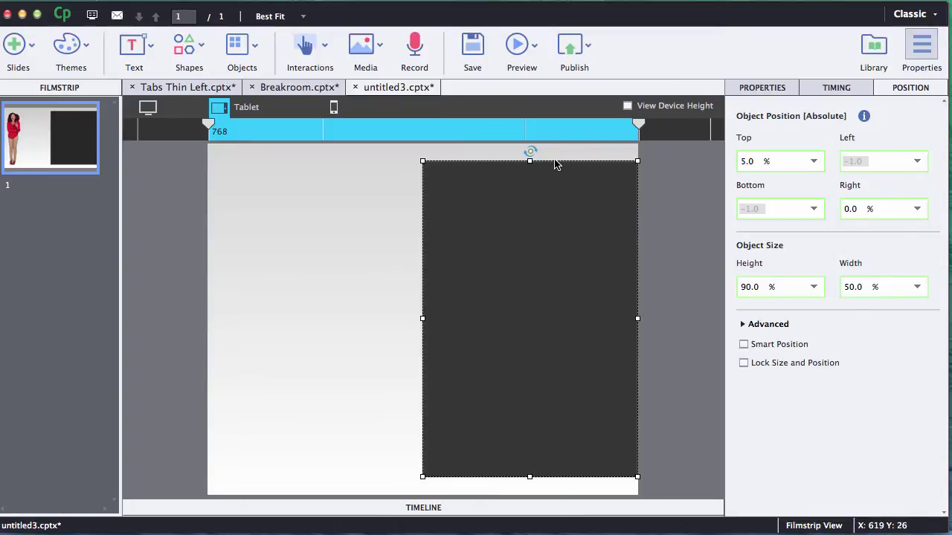
click(147, 107)
click(219, 107)
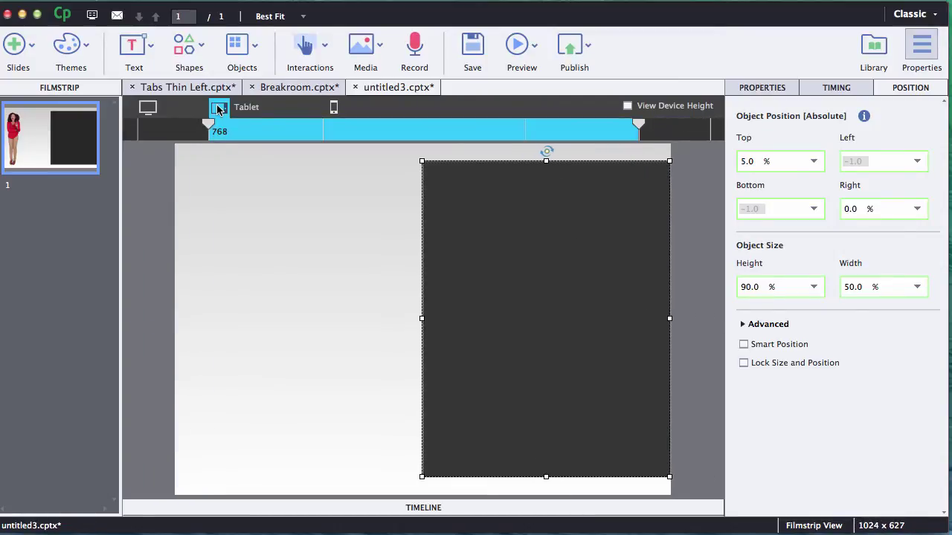
click(333, 107)
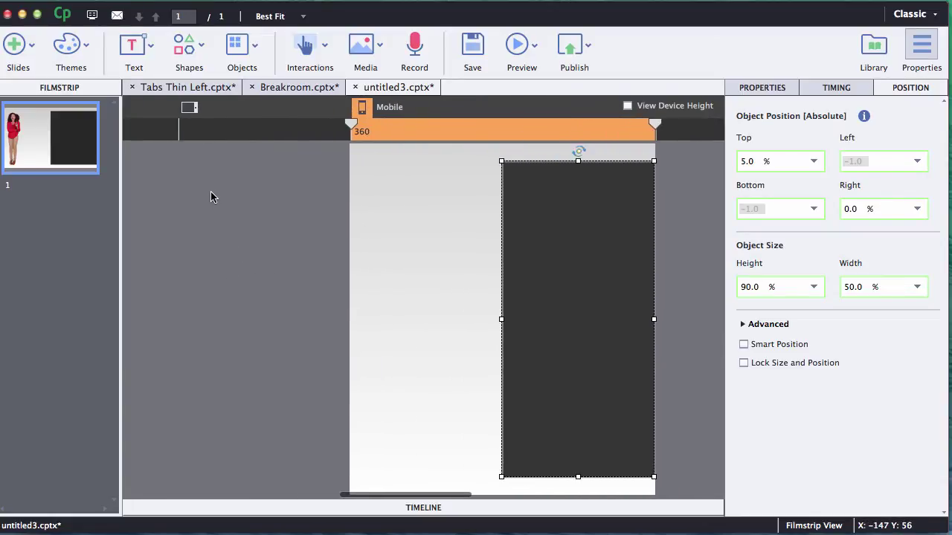
click(189, 107)
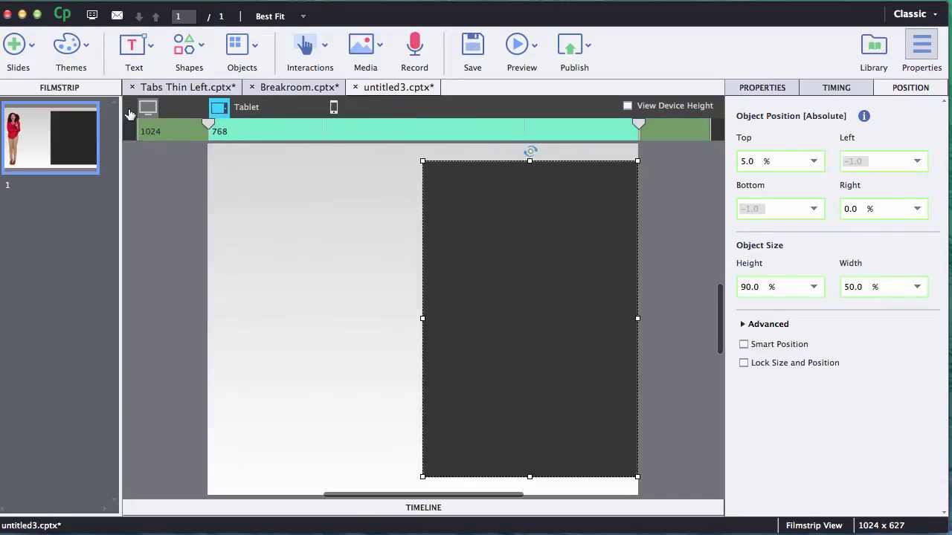
click(148, 108)
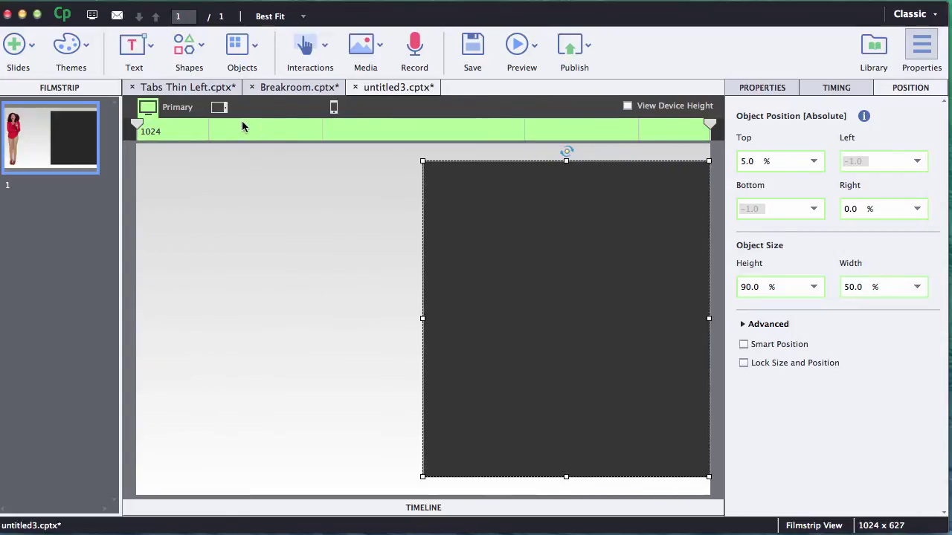
click(219, 107)
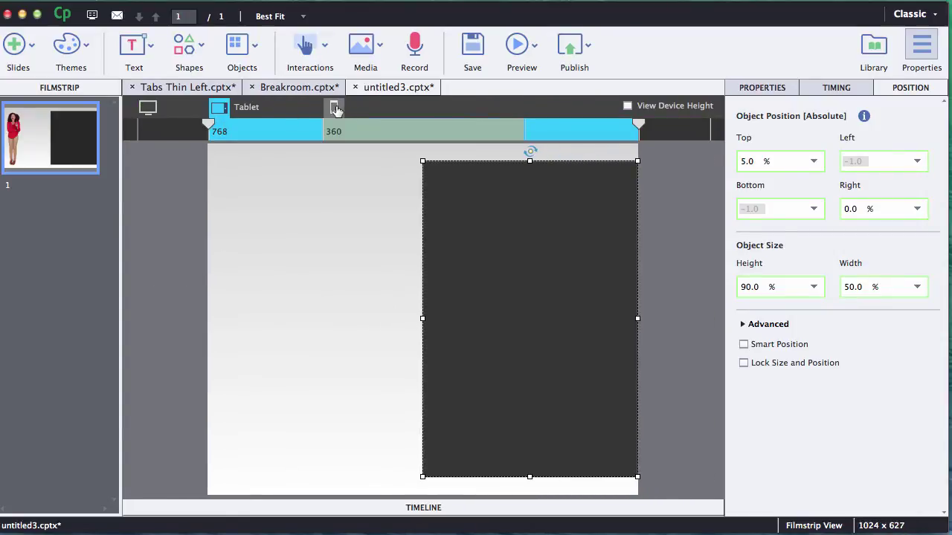
- In the Mobile layout, drag the dark box off the stage's right side, then return to Primary
click(334, 107)
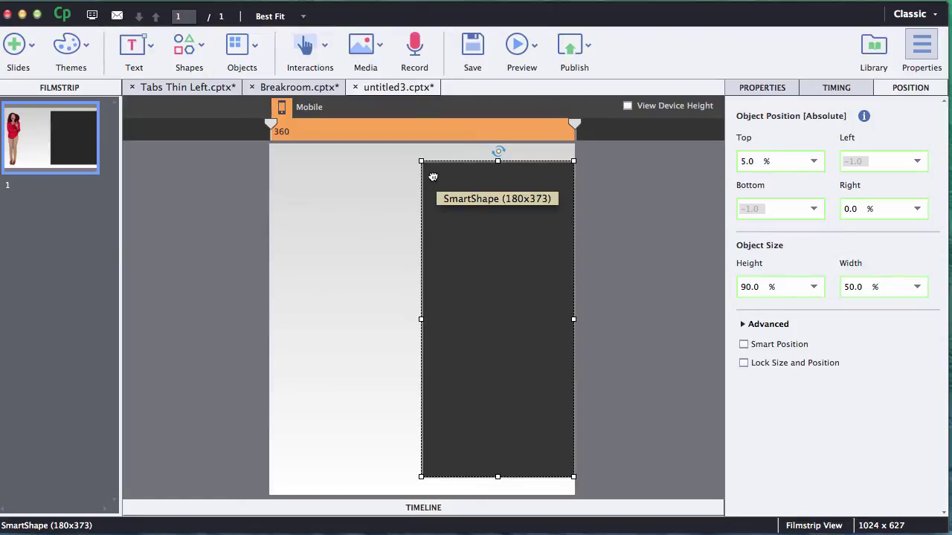
drag(433, 177, 605, 179)
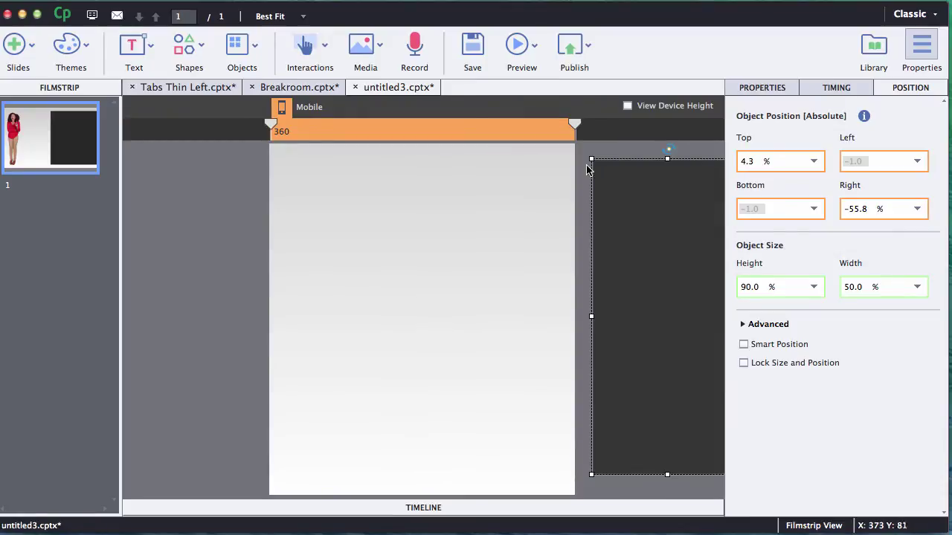
click(183, 218)
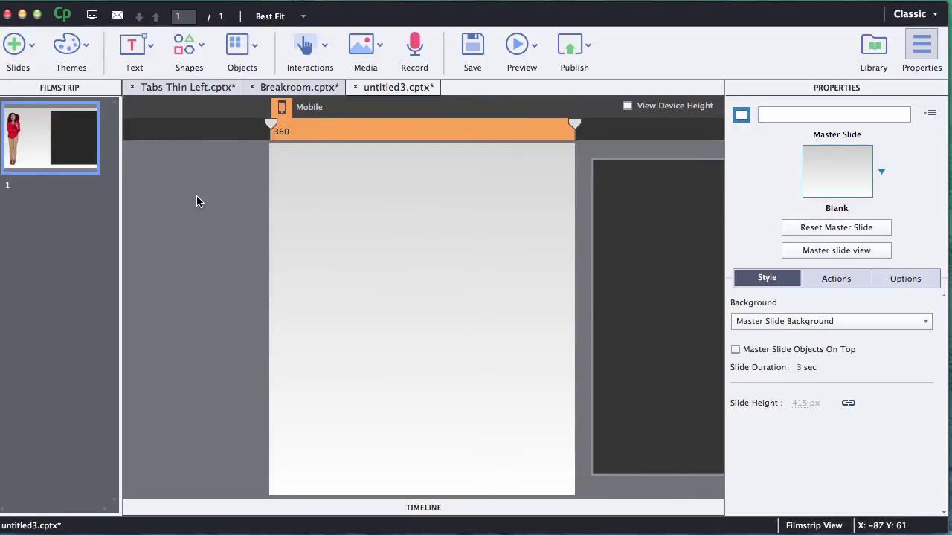
scroll(198, 202, left, 5)
click(142, 107)
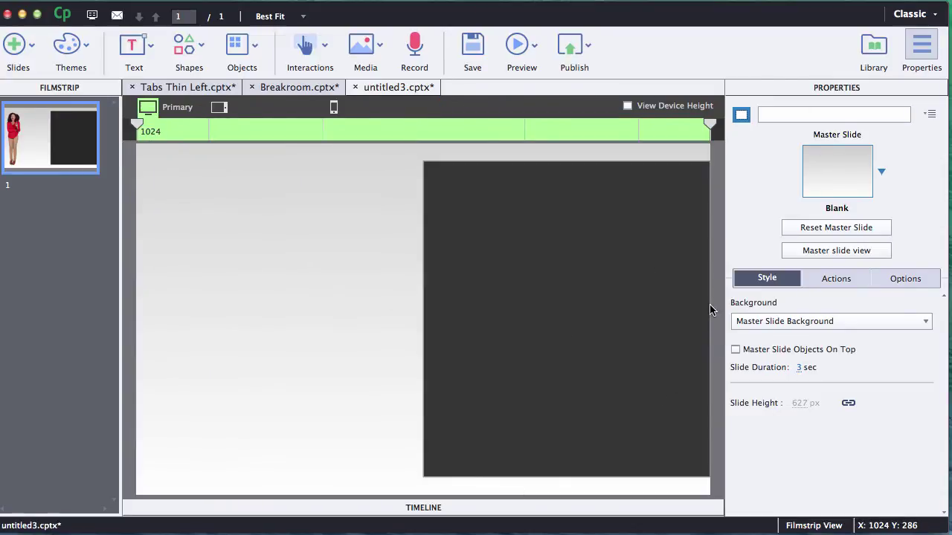
- Insert map.jpg and place it on the upper part of the dark box
click(365, 46)
click(384, 94)
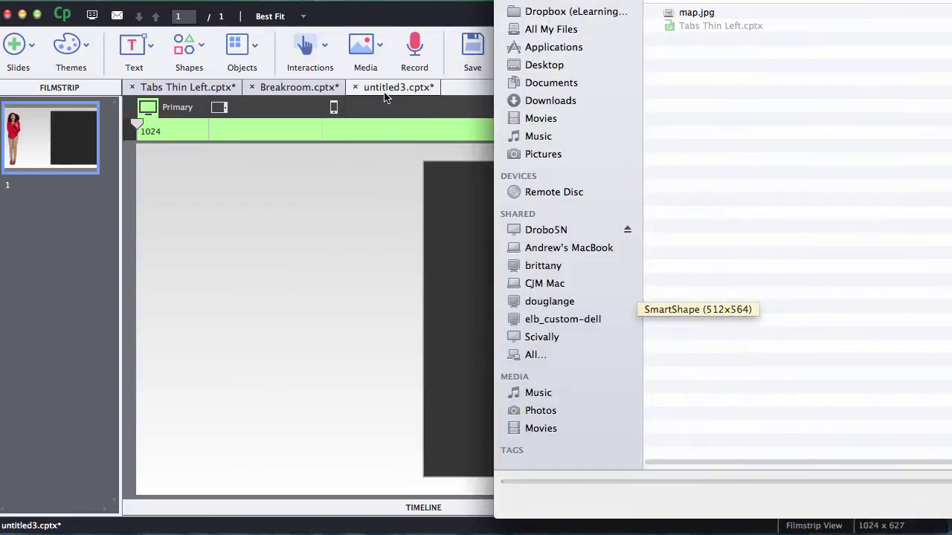
click(667, 15)
double_click(667, 15)
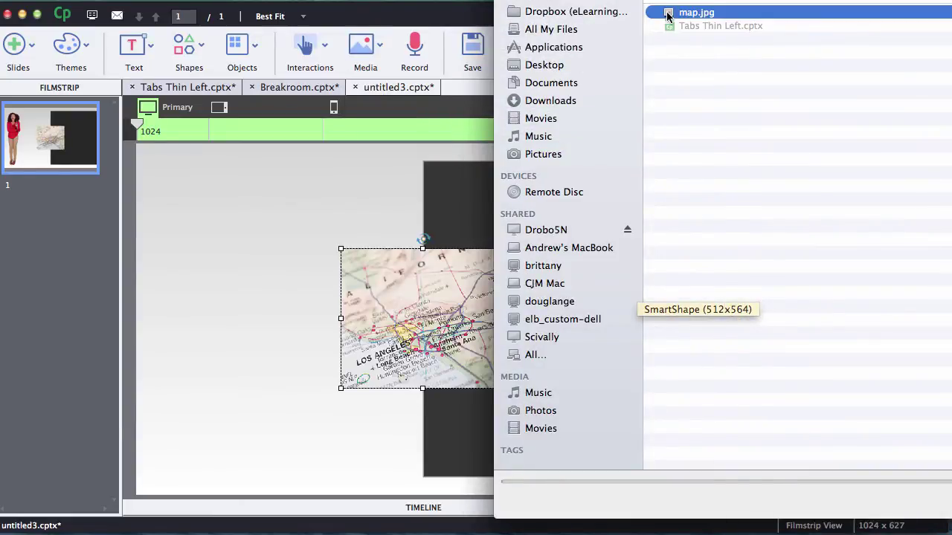
drag(427, 322, 592, 290)
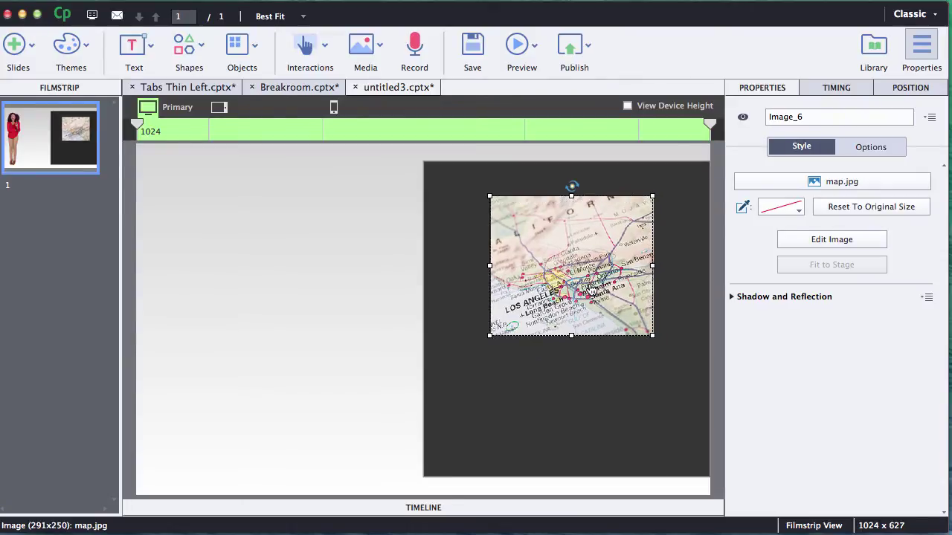
- Compare the map across the Tablet, Mobile and Primary layouts
click(217, 109)
click(147, 107)
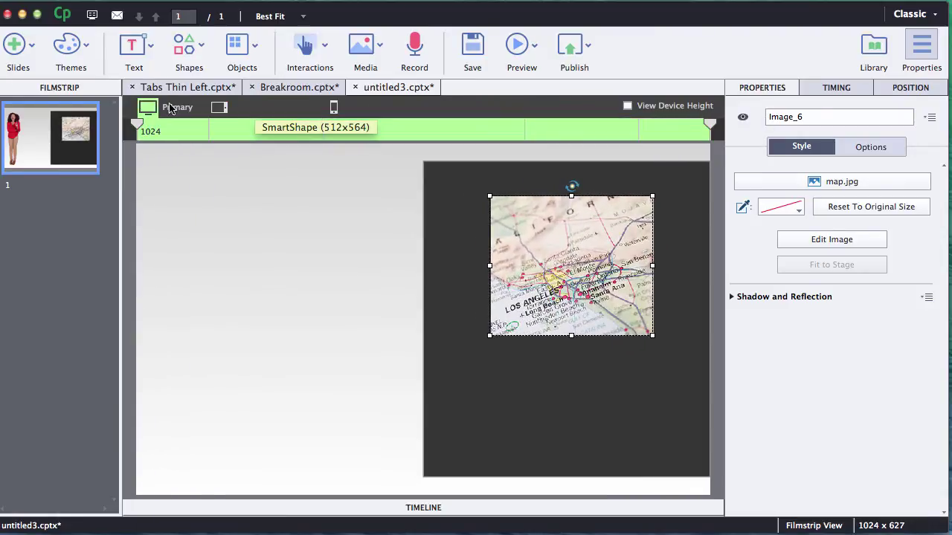
click(217, 108)
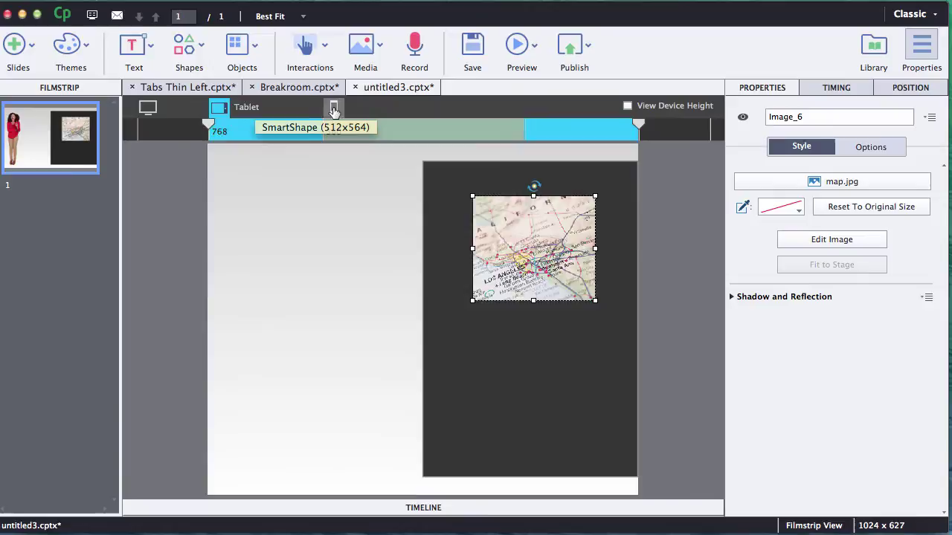
click(333, 110)
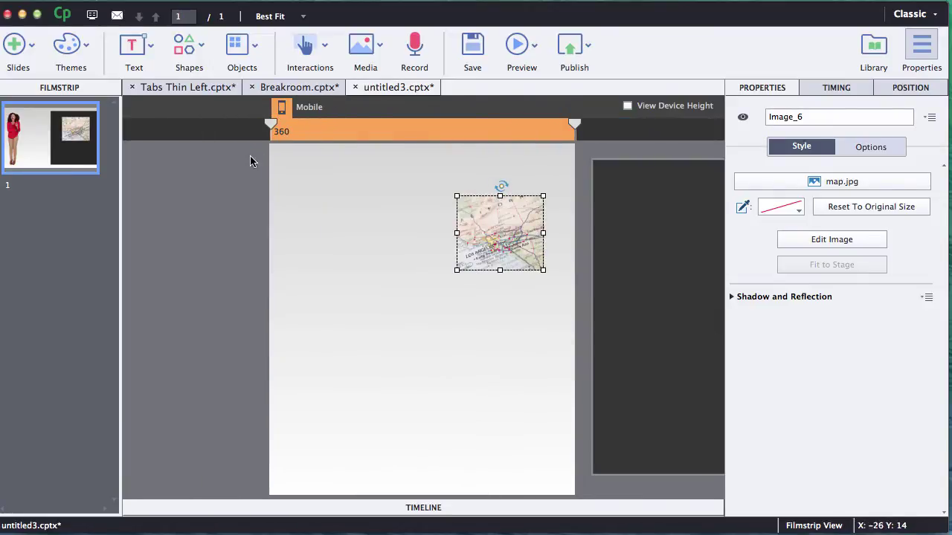
click(186, 107)
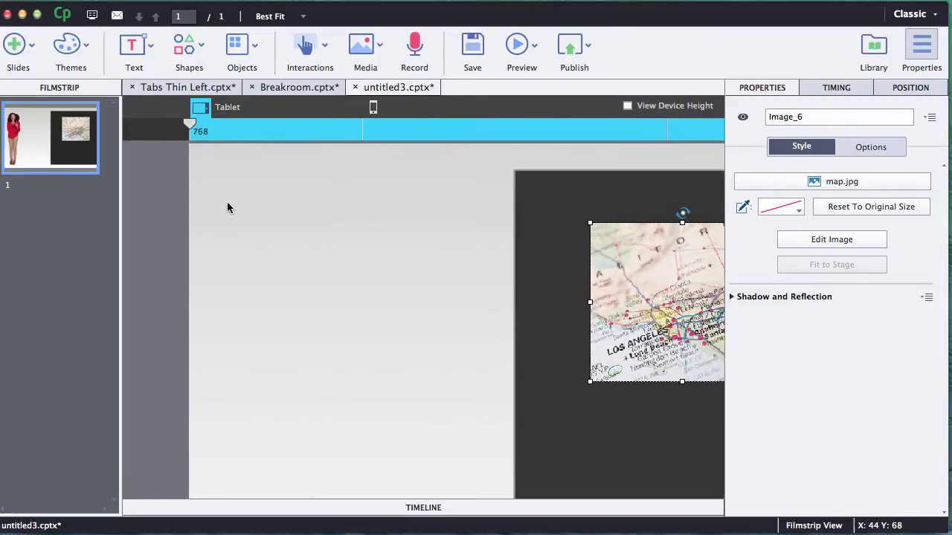
click(179, 108)
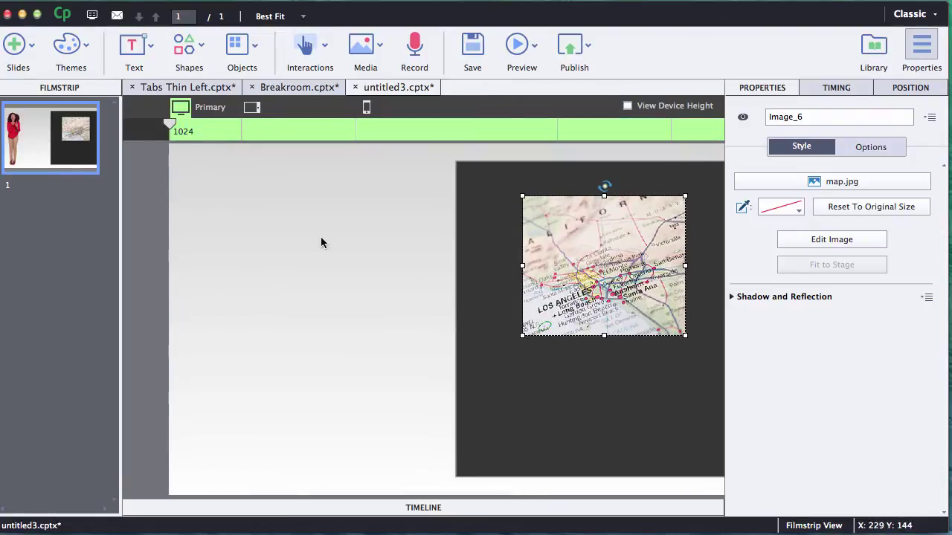
scroll(330, 274, right, 2)
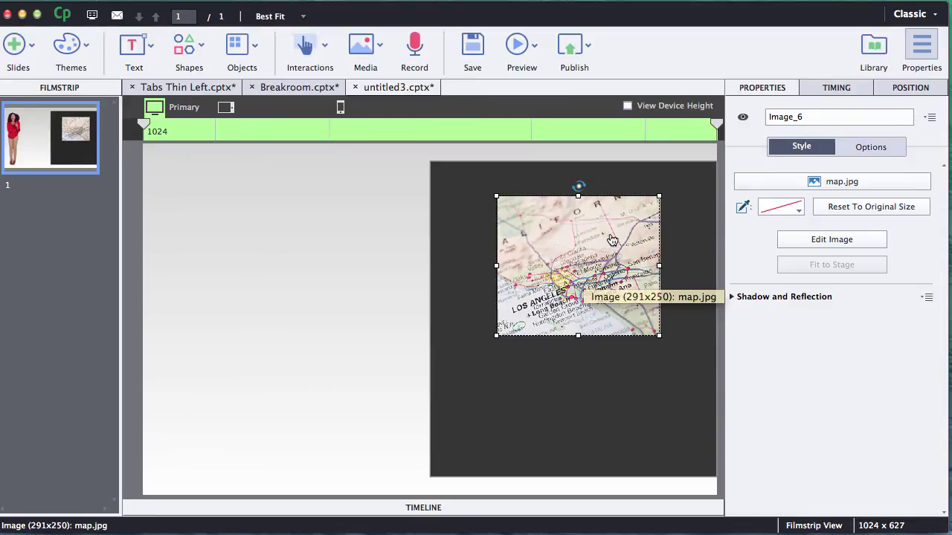
- Show the map's position settings (Top 15%, Left 61.7%, Width 28.4%) and compare Primary with Tablet
click(904, 90)
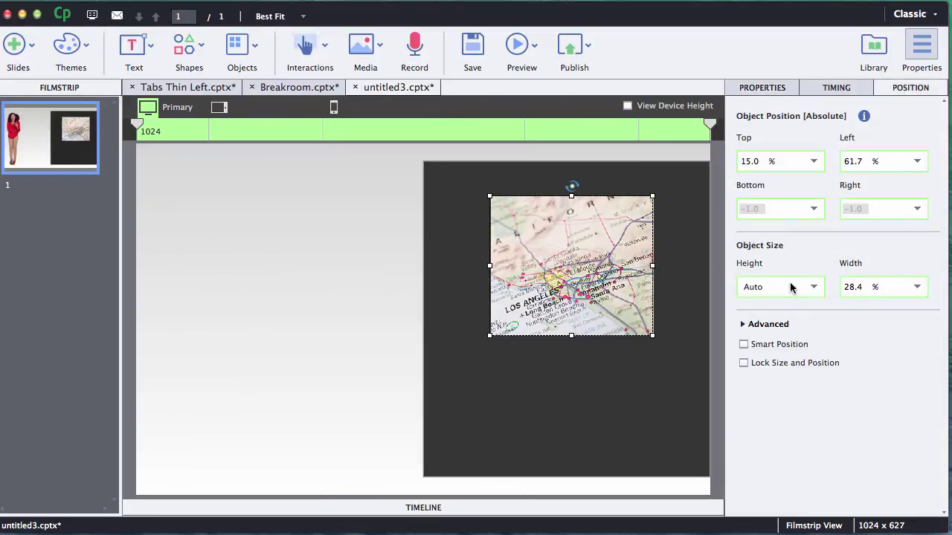
click(218, 108)
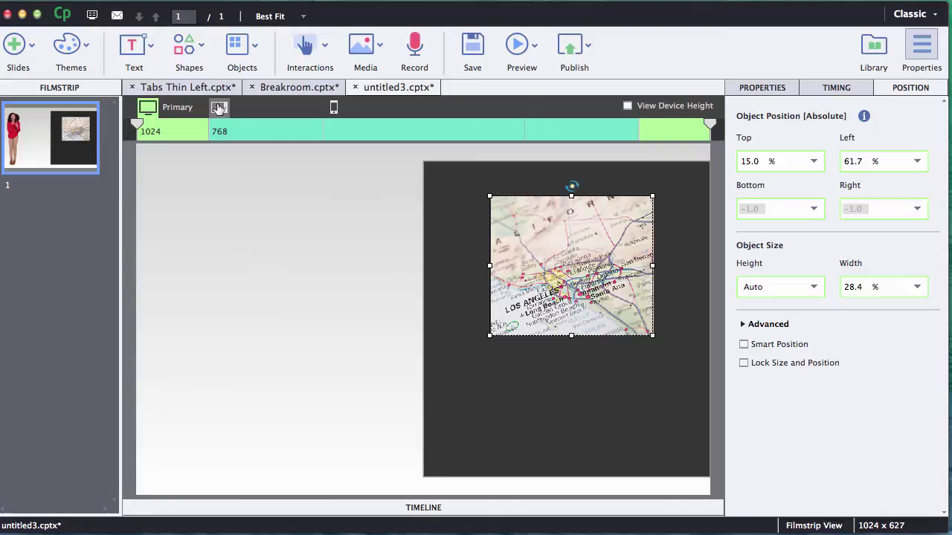
click(219, 108)
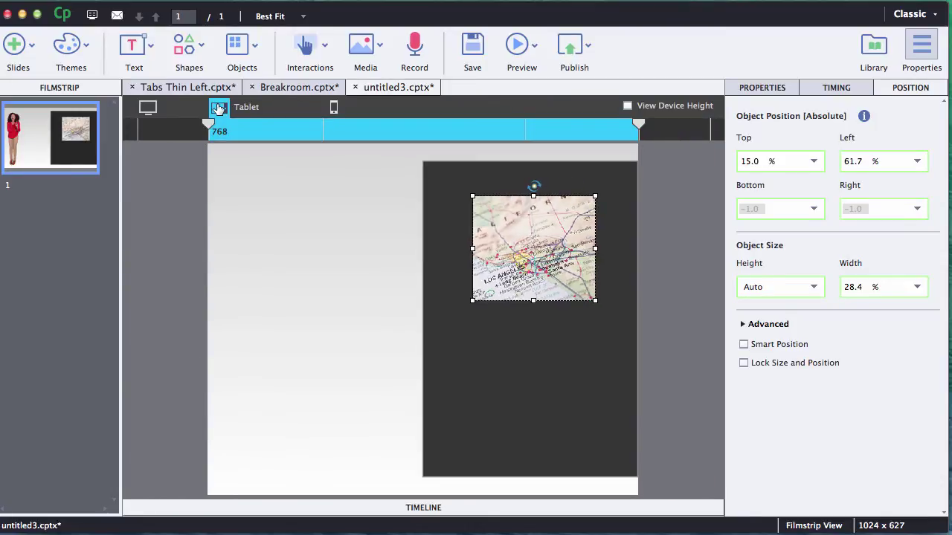
click(149, 108)
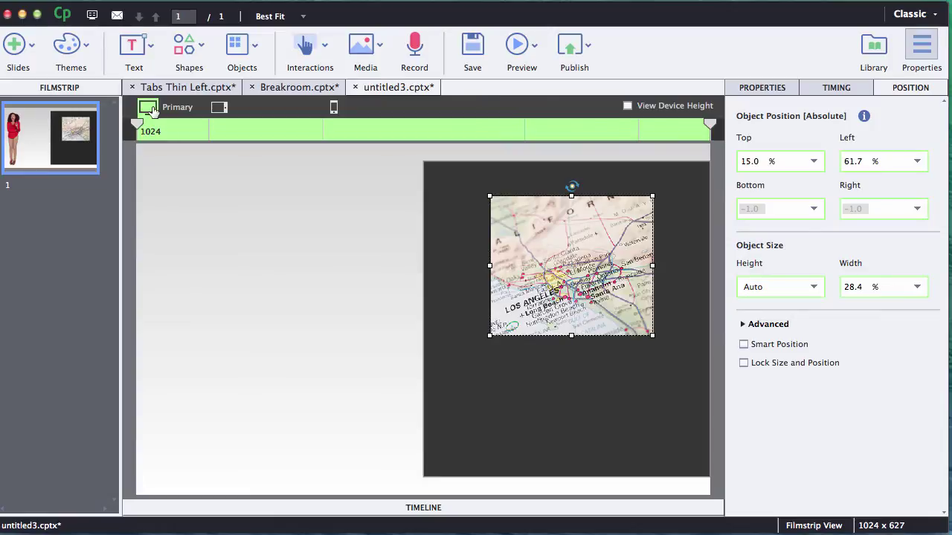
click(219, 108)
click(147, 108)
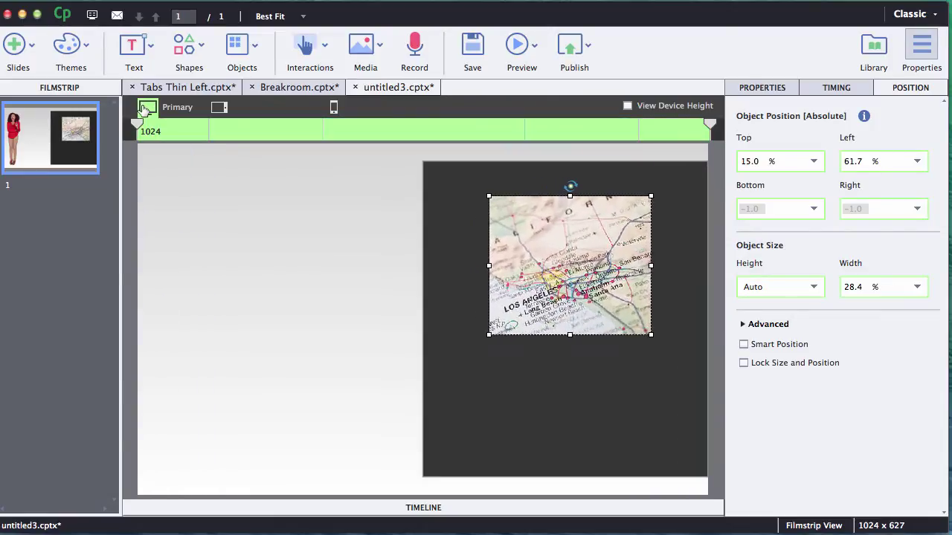
click(218, 107)
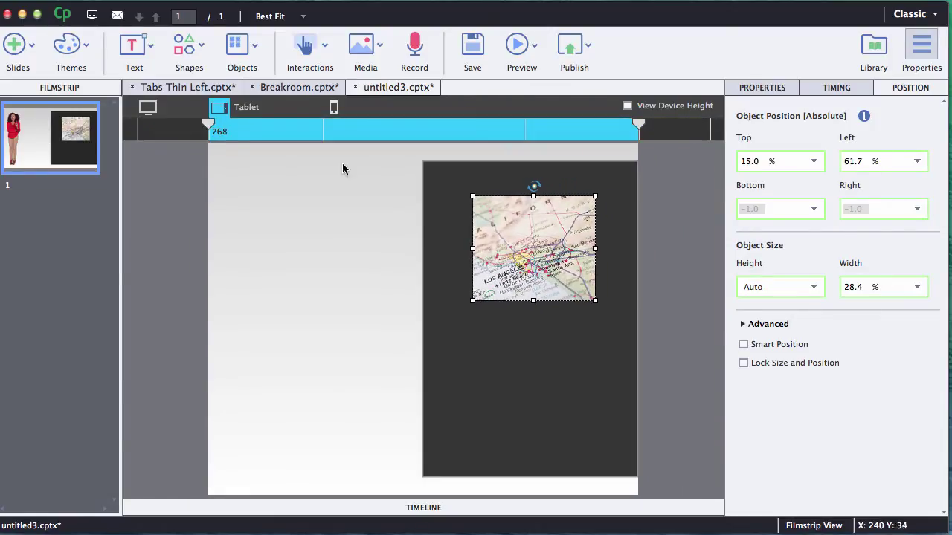
click(147, 108)
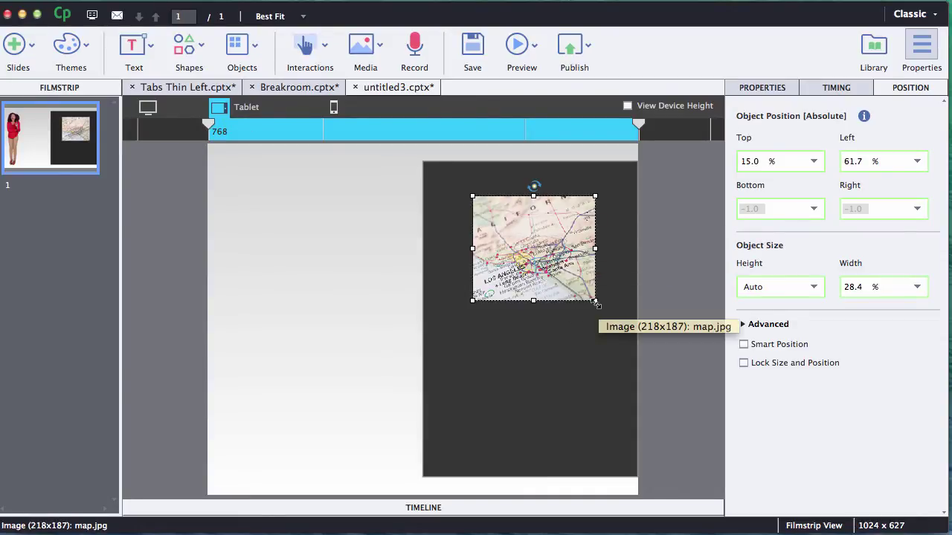
- Resize the Tablet map to 37.0% width at Top 10.7%, Left 56.9%, comparing against Primary
drag(595, 301, 571, 287)
drag(610, 317, 613, 318)
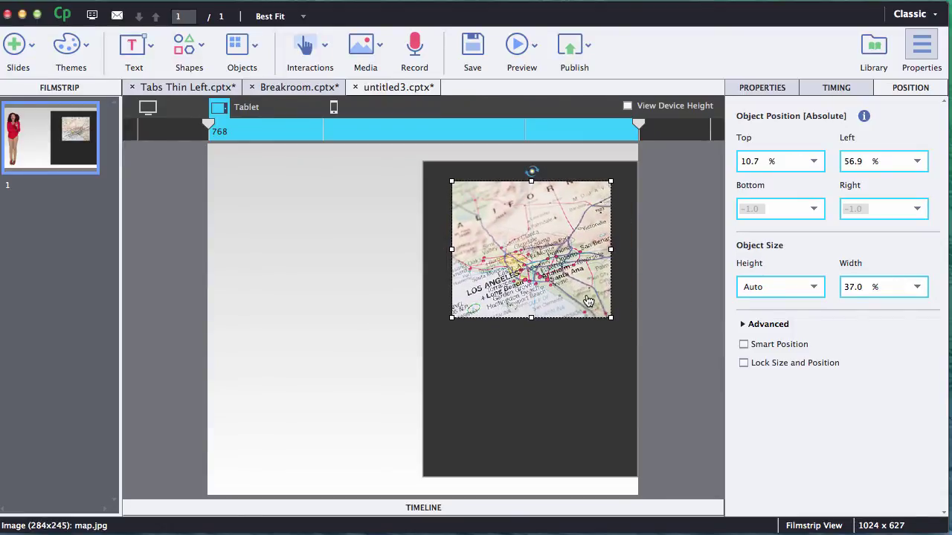
click(148, 107)
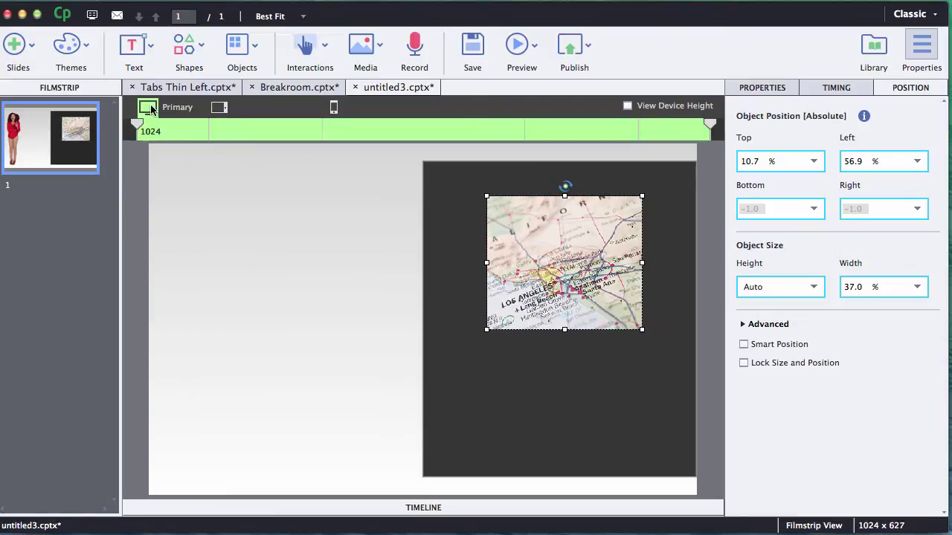
click(220, 108)
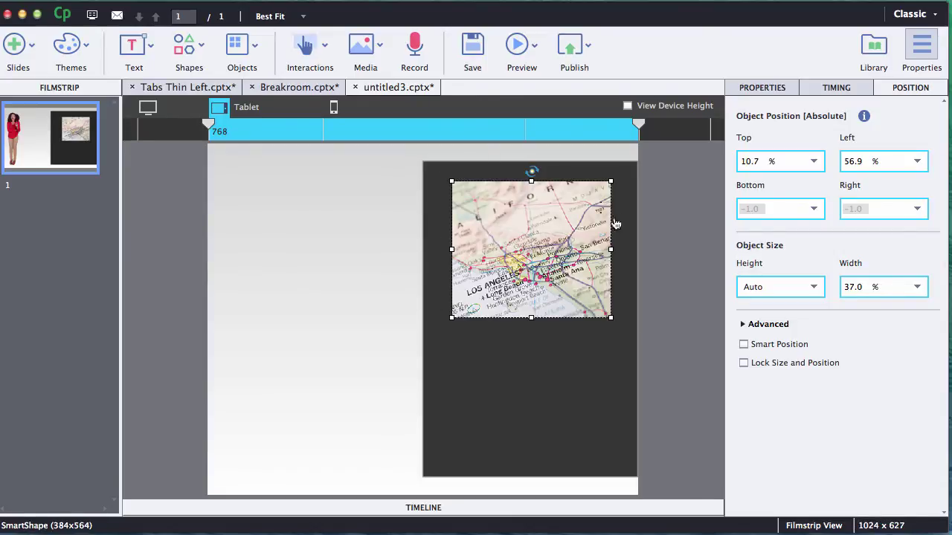
click(149, 108)
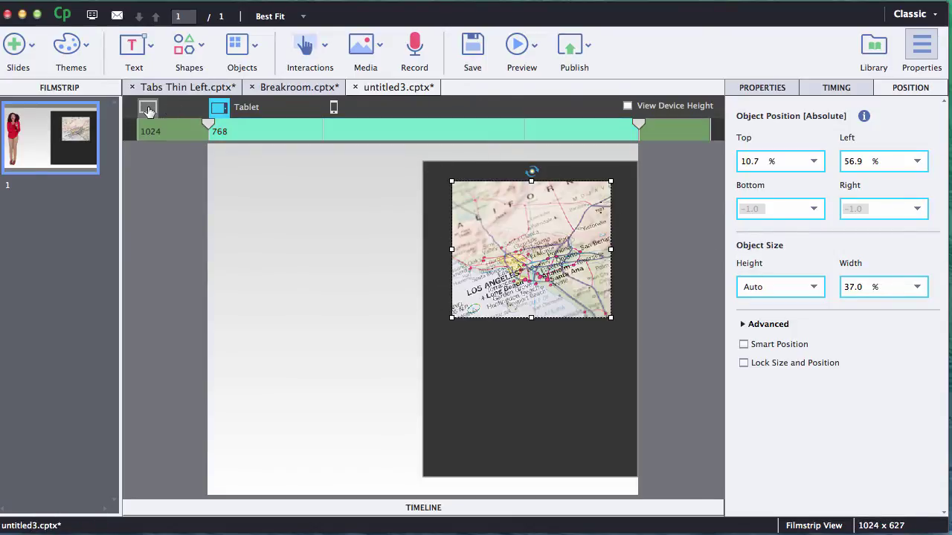
click(219, 107)
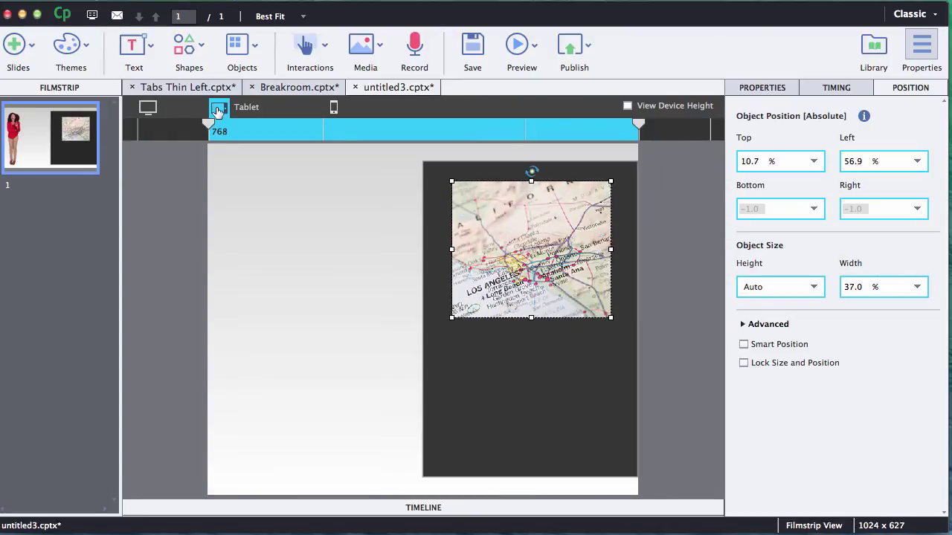
- Compare the map between the Primary and Tablet layouts several times
click(146, 110)
click(215, 108)
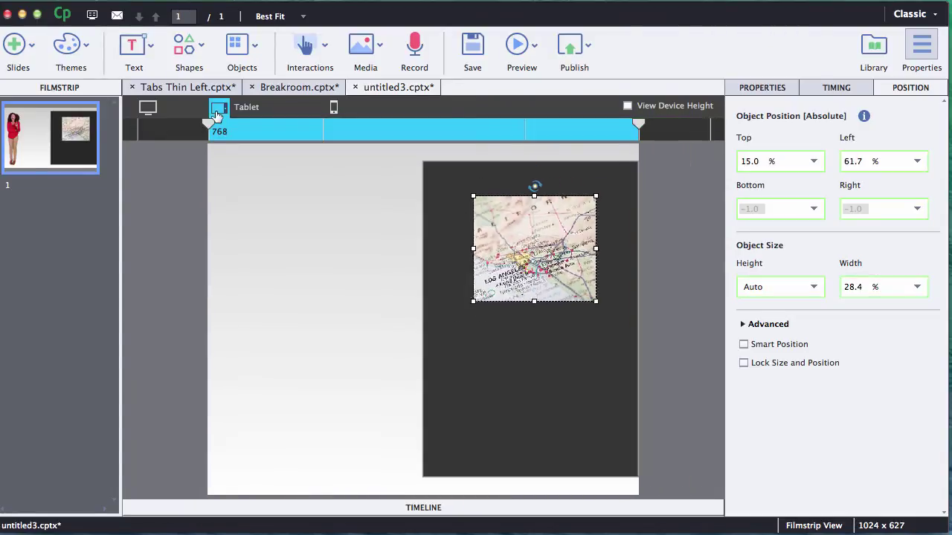
click(145, 110)
click(223, 110)
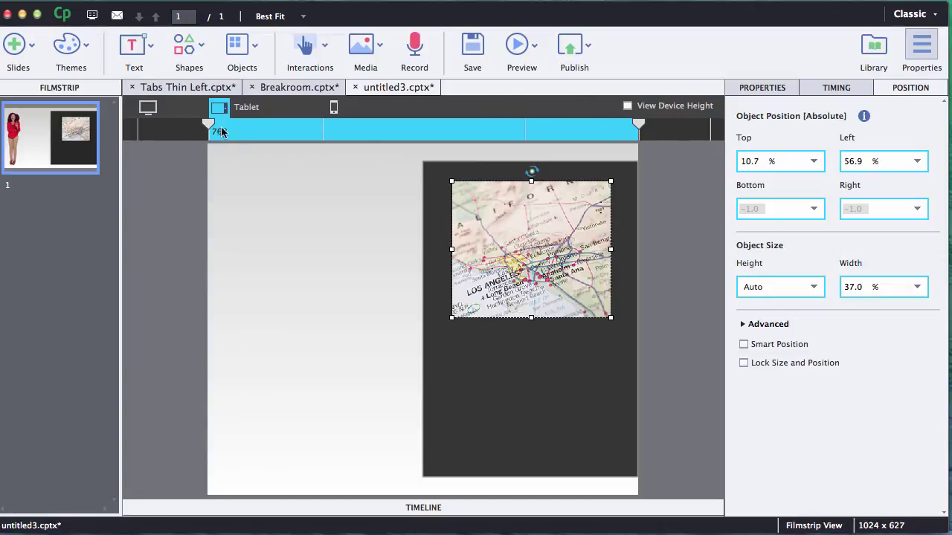
click(148, 110)
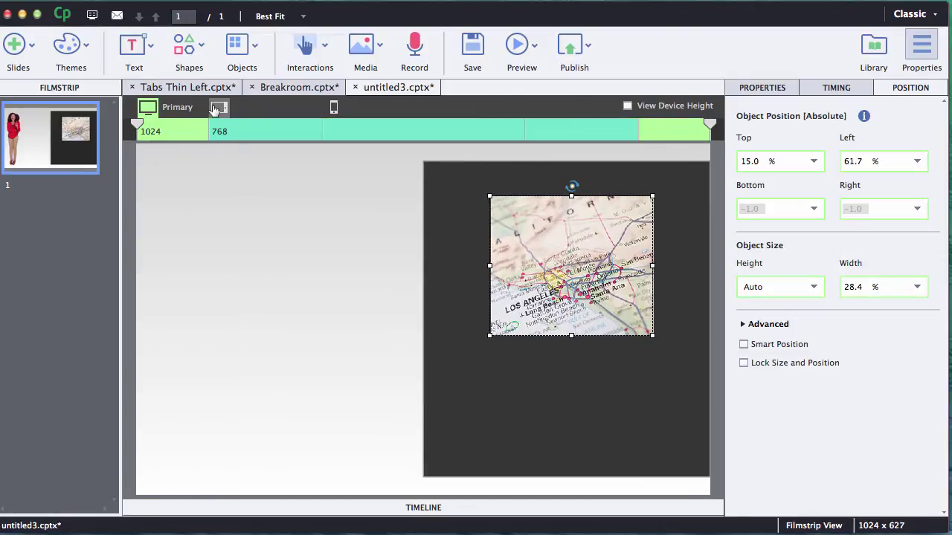
click(218, 109)
click(148, 108)
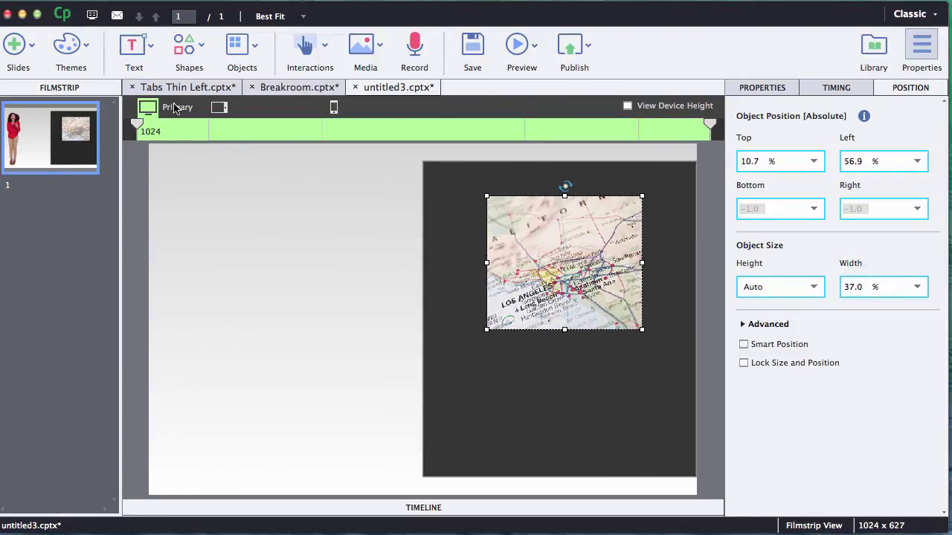
click(220, 109)
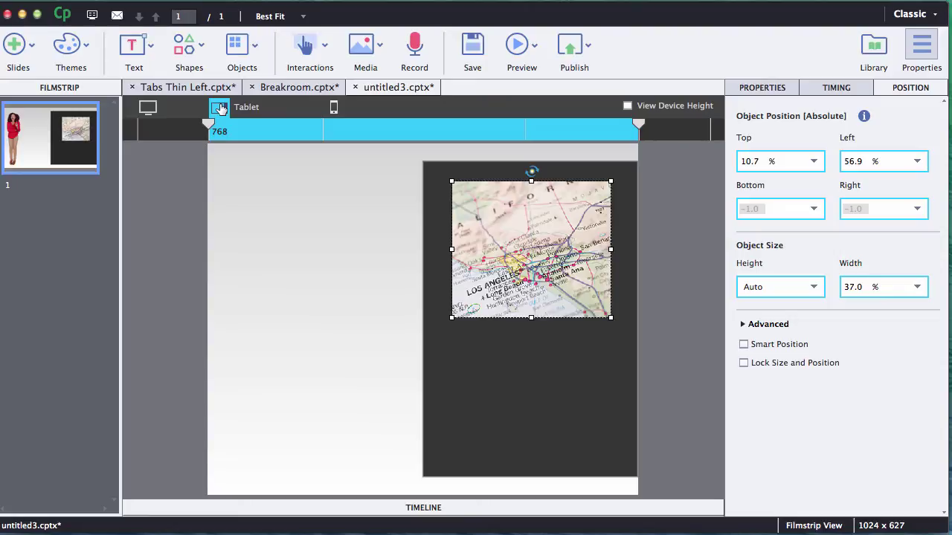
click(148, 108)
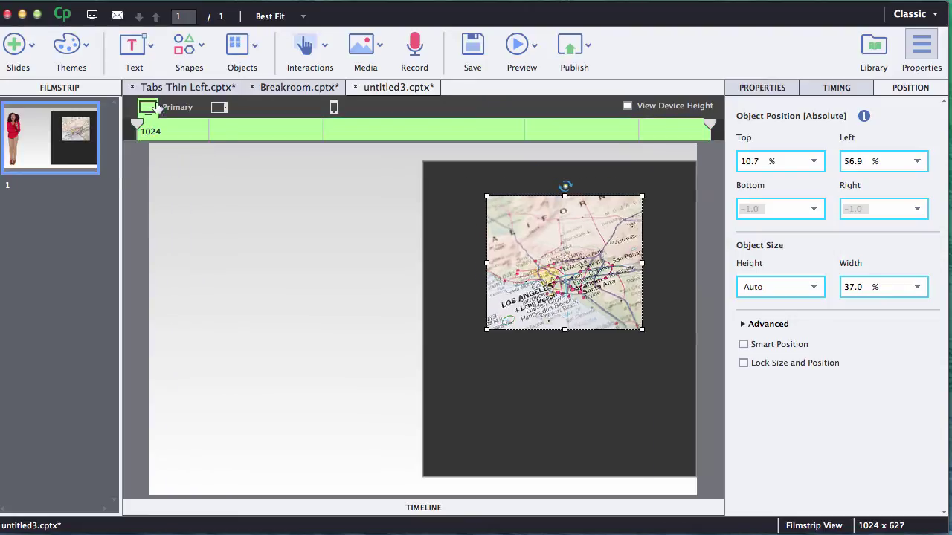
click(219, 108)
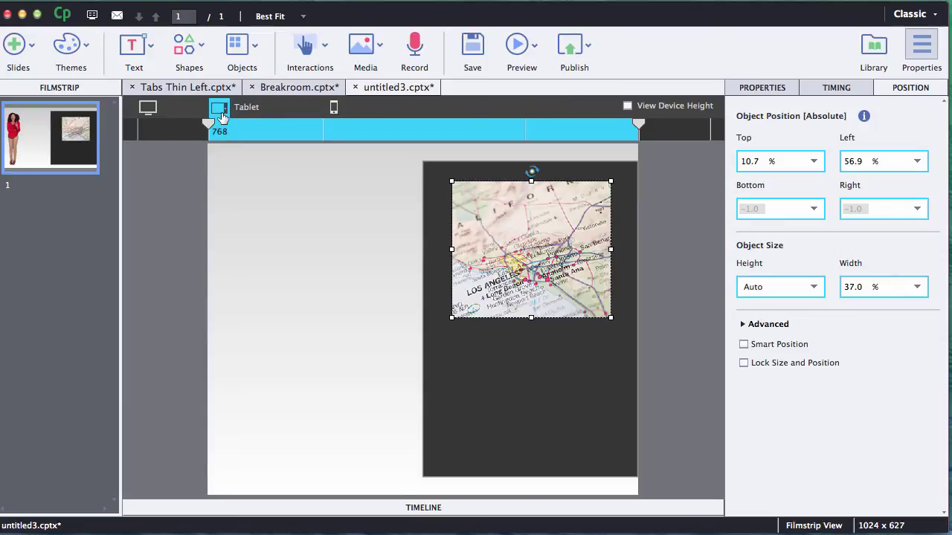
- Show the 360 Mobile layout, where the map appears at 133x114 with 37.0% width
click(334, 109)
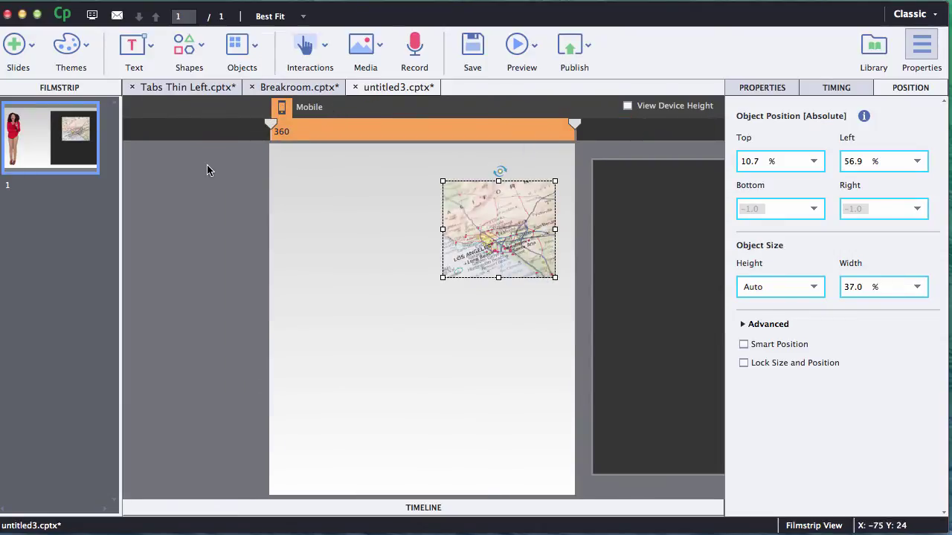
click(201, 108)
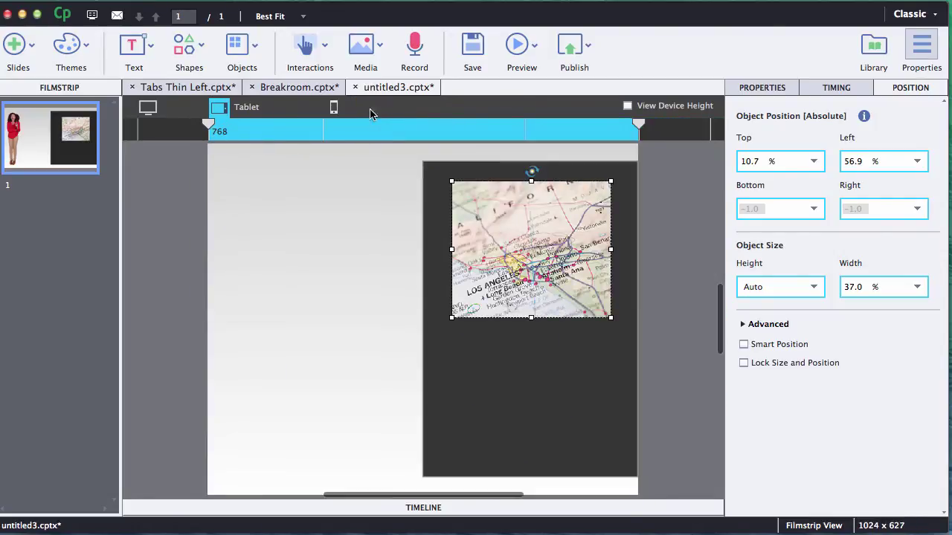
click(332, 108)
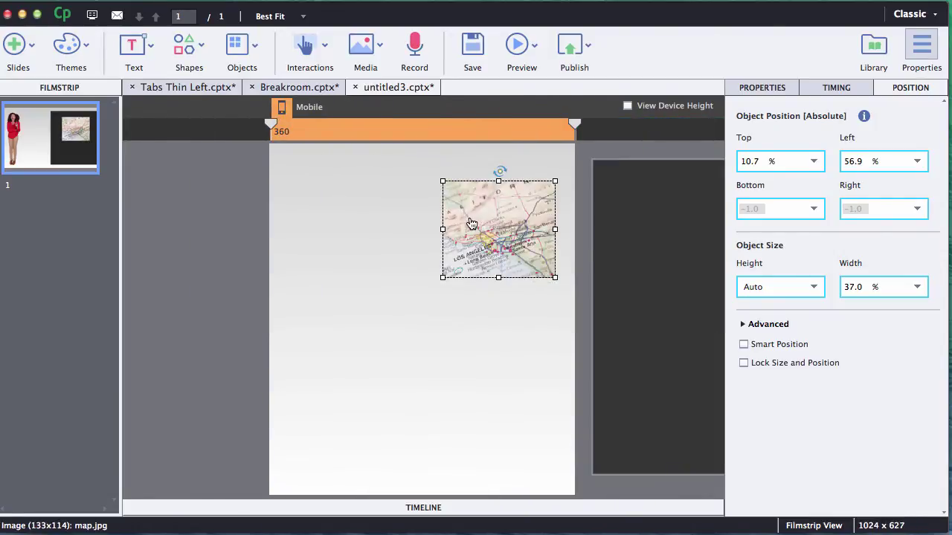
- Enlarge the map image from its lower-left corner in Mobile and nudge it up and left
click(565, 202)
click(515, 238)
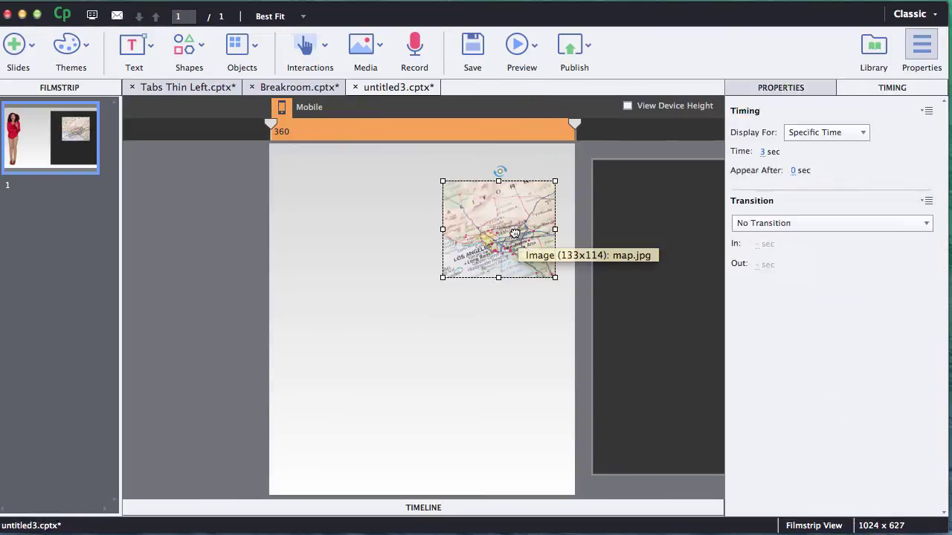
drag(442, 277, 317, 386)
drag(441, 330, 439, 311)
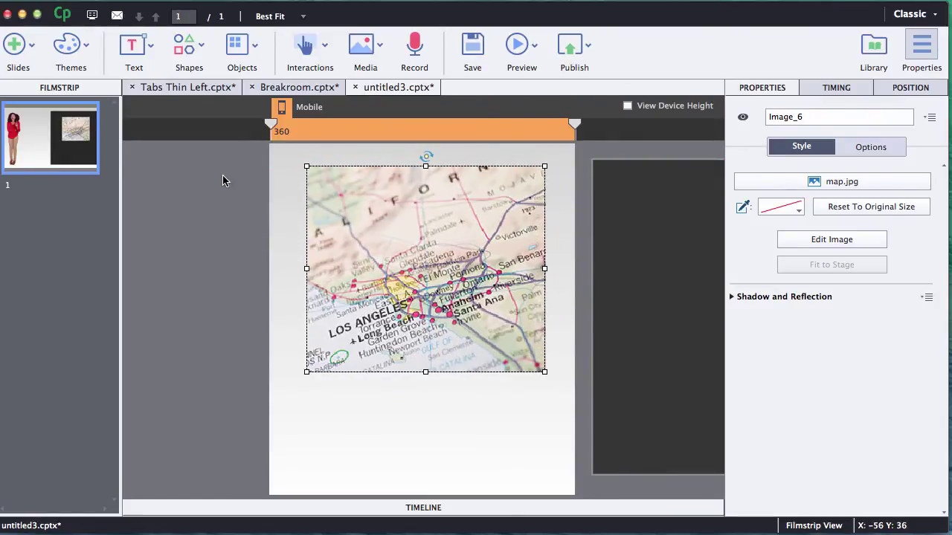
- Check the map in Tablet, then show its Primary position: Top 15.0%, Left 61.7%, 28.4% width
click(170, 108)
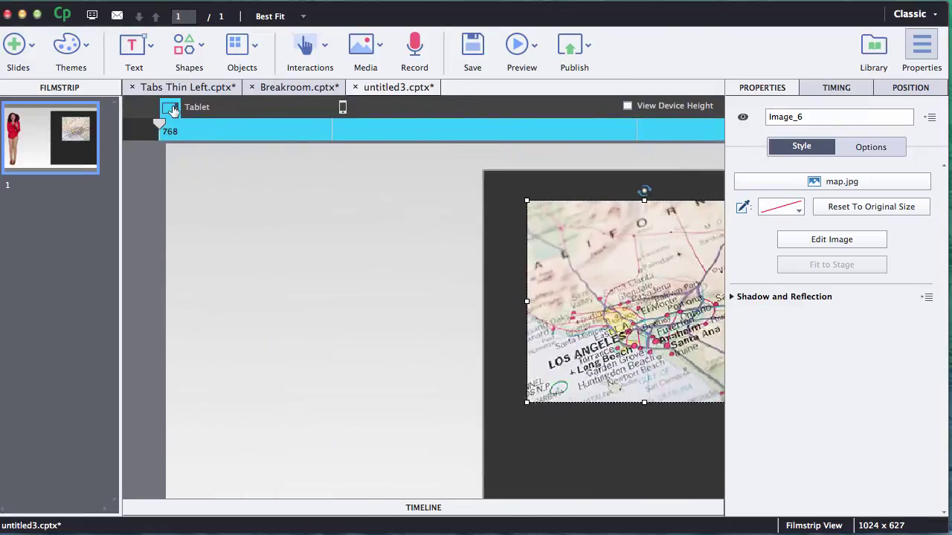
click(338, 108)
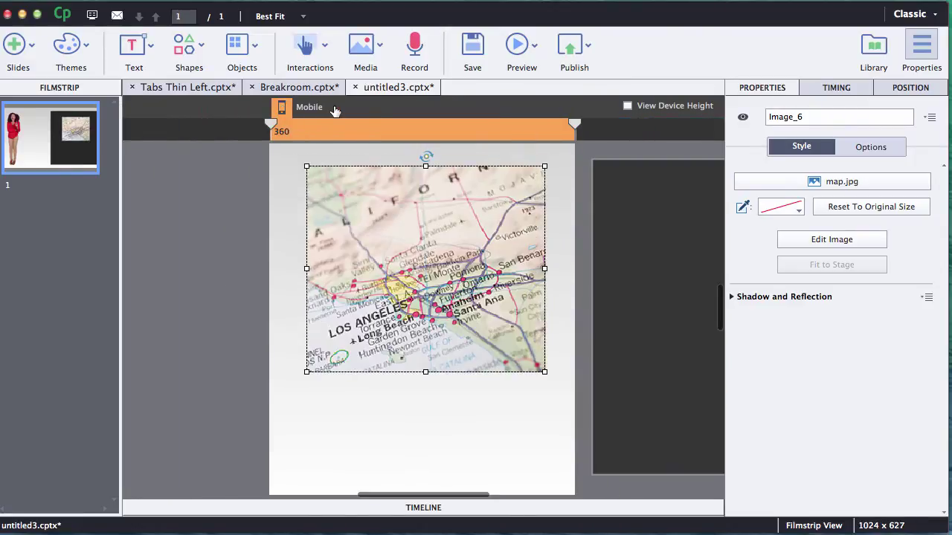
scroll(218, 148, left, 3)
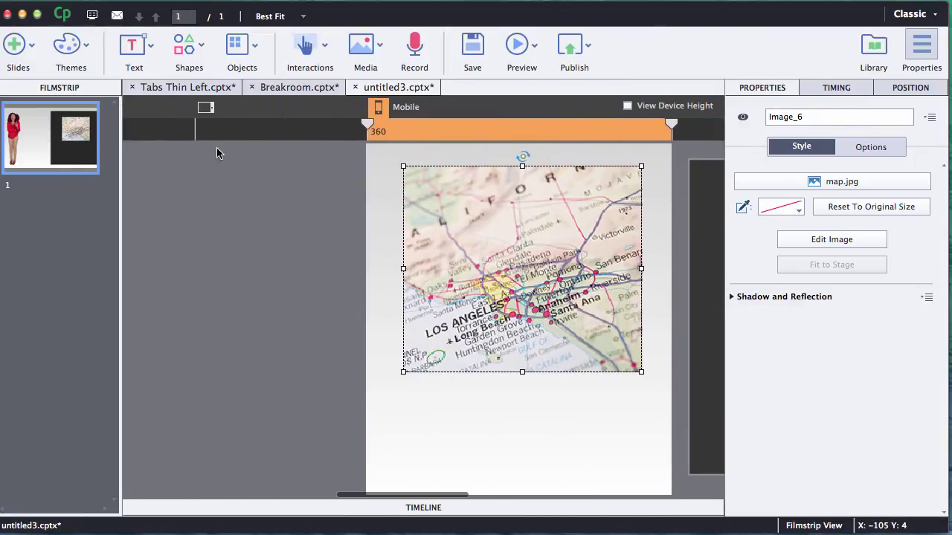
click(206, 110)
click(147, 107)
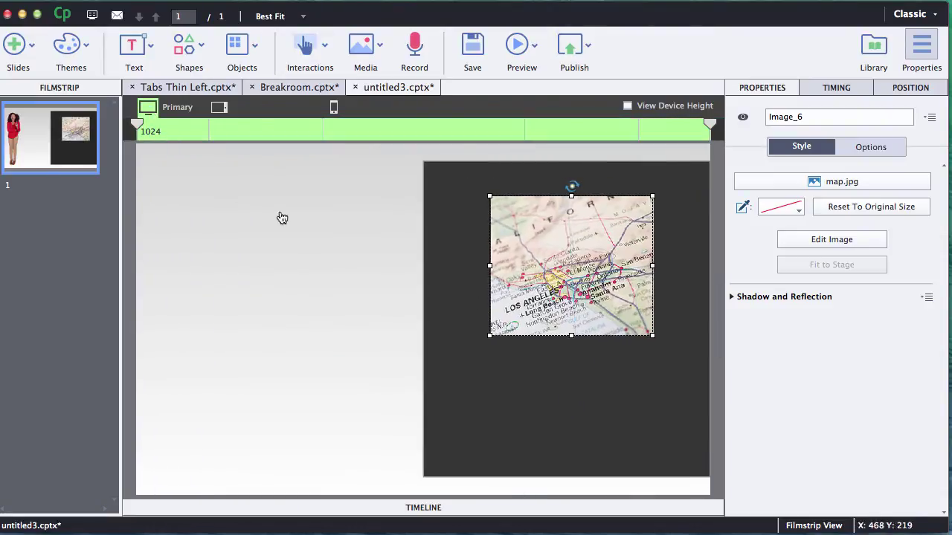
click(907, 90)
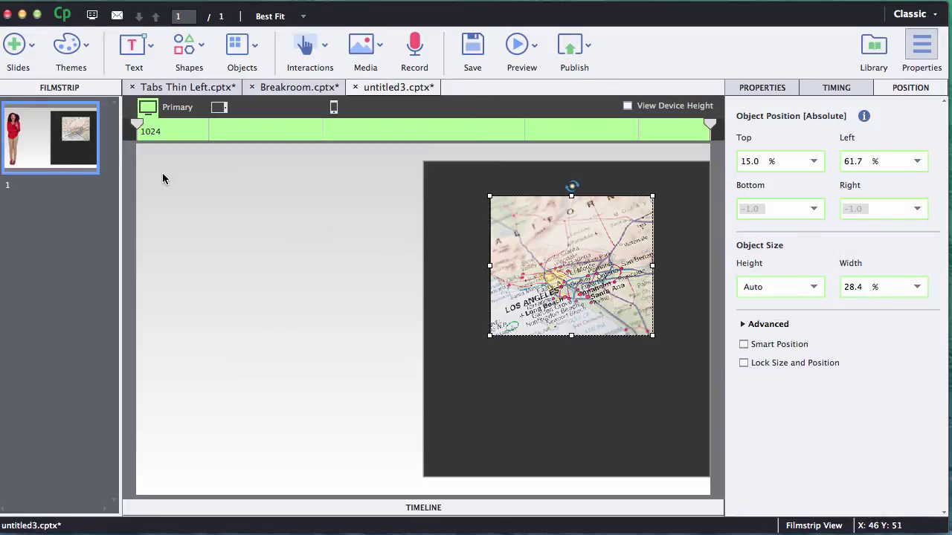
- Unhide the woman character image in the timeline and reposition it on the slide
click(417, 508)
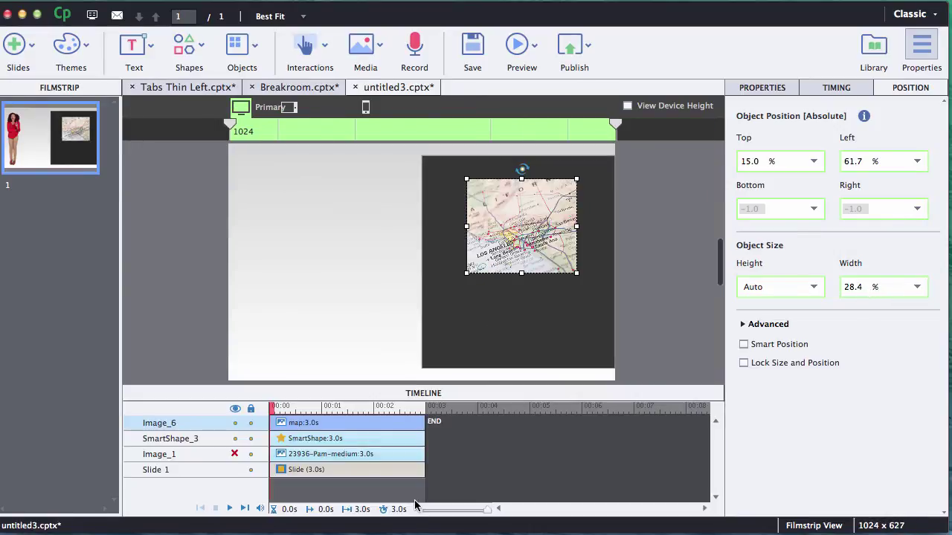
click(236, 454)
click(419, 394)
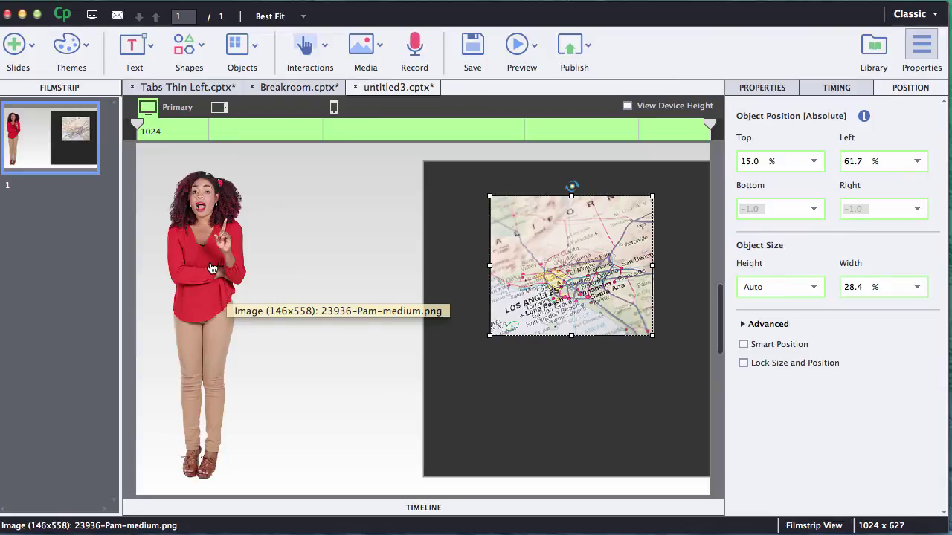
click(225, 293)
drag(253, 281, 253, 281)
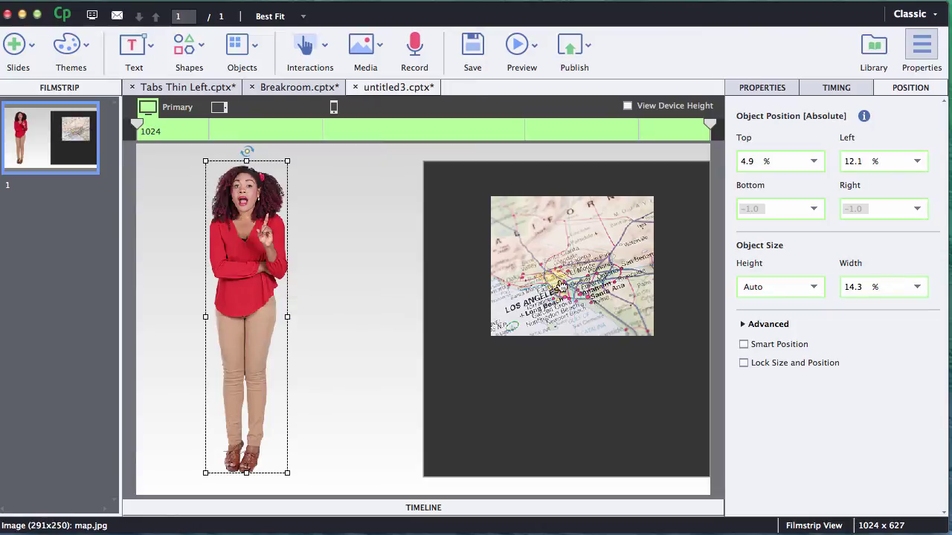
- Compare the character in the Tablet and Primary layouts, then move to Mobile
click(220, 107)
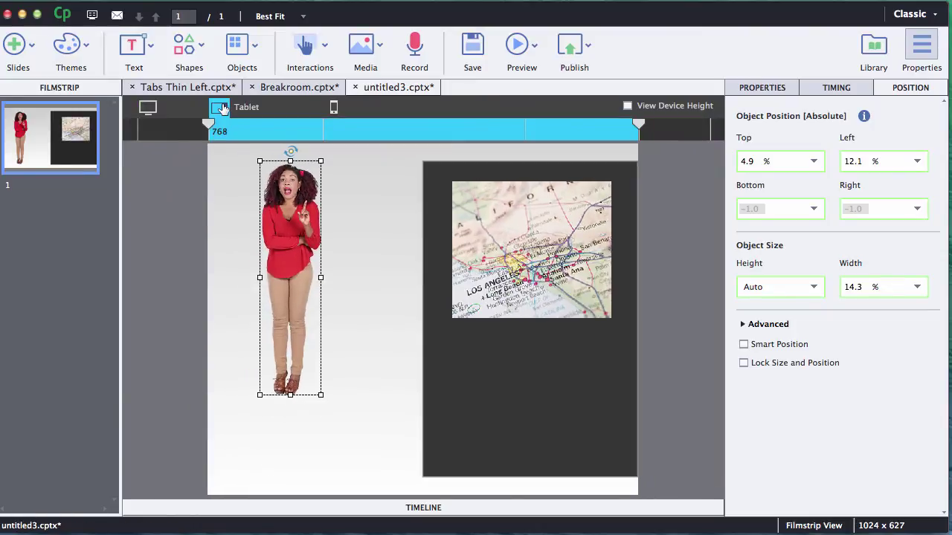
click(146, 108)
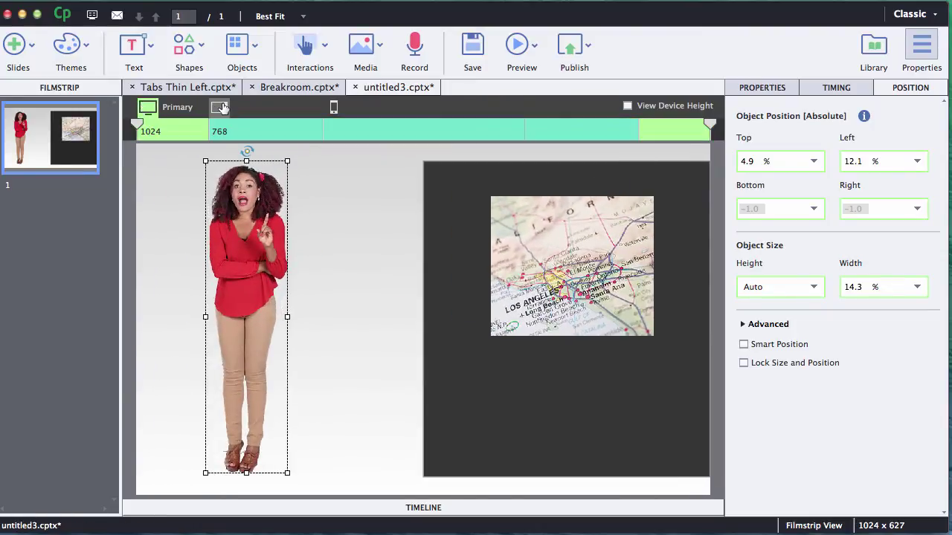
click(220, 108)
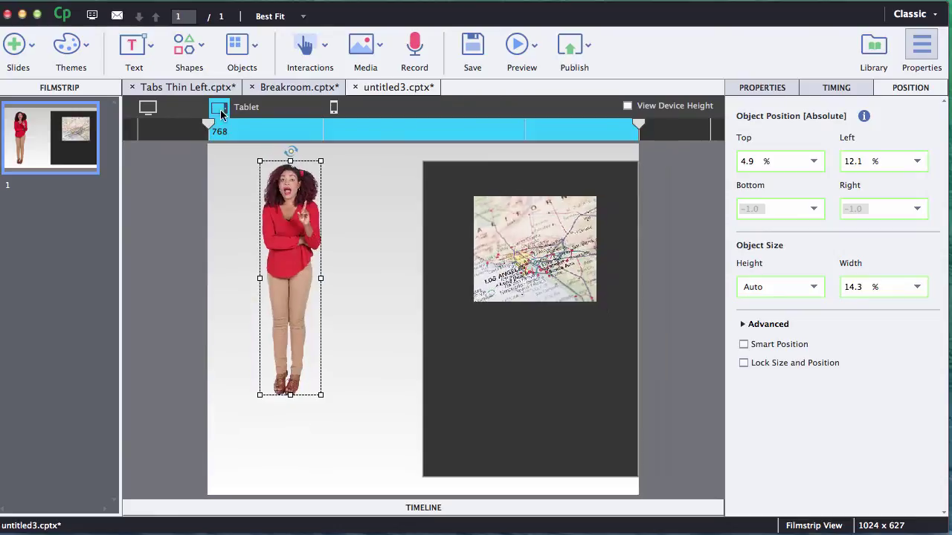
click(334, 108)
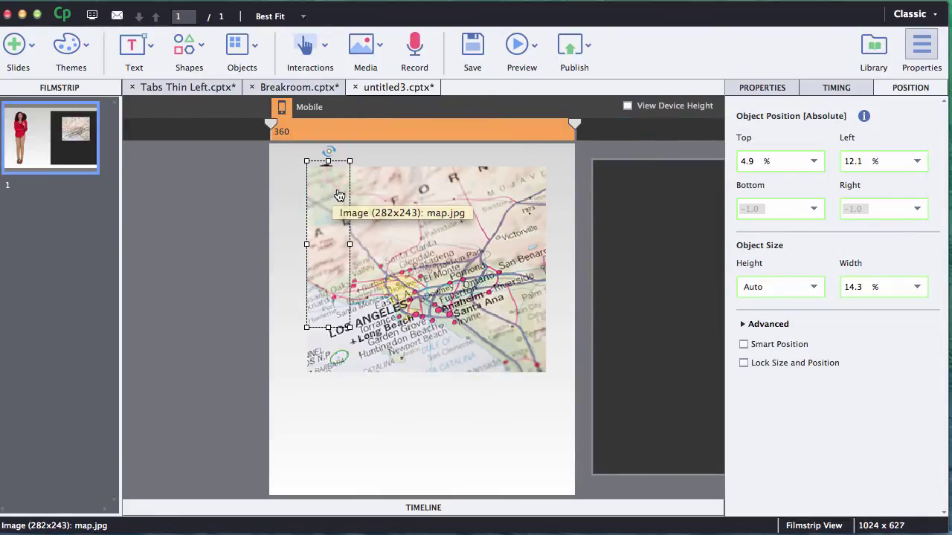
- In Mobile, place the map at Top 4.4%, Left 11.7%, 78.4% wide, and move the woman down-left
click(408, 196)
drag(408, 196, 438, 197)
click(319, 223)
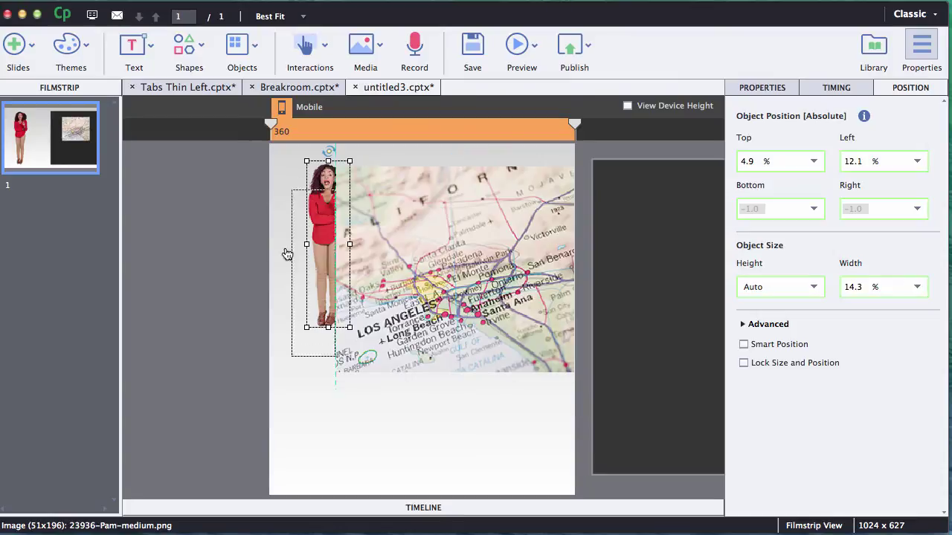
drag(320, 223, 287, 312)
drag(399, 256, 407, 249)
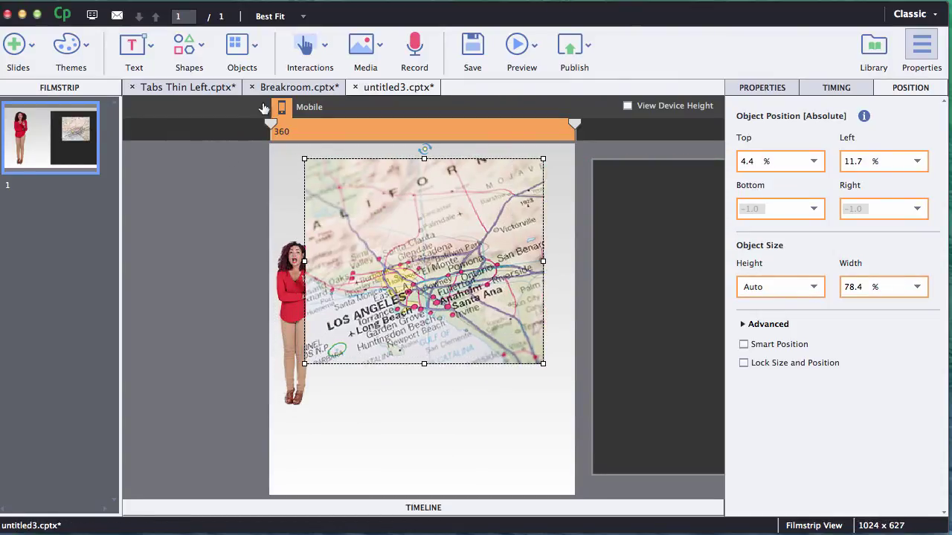
scroll(195, 157, left, 5)
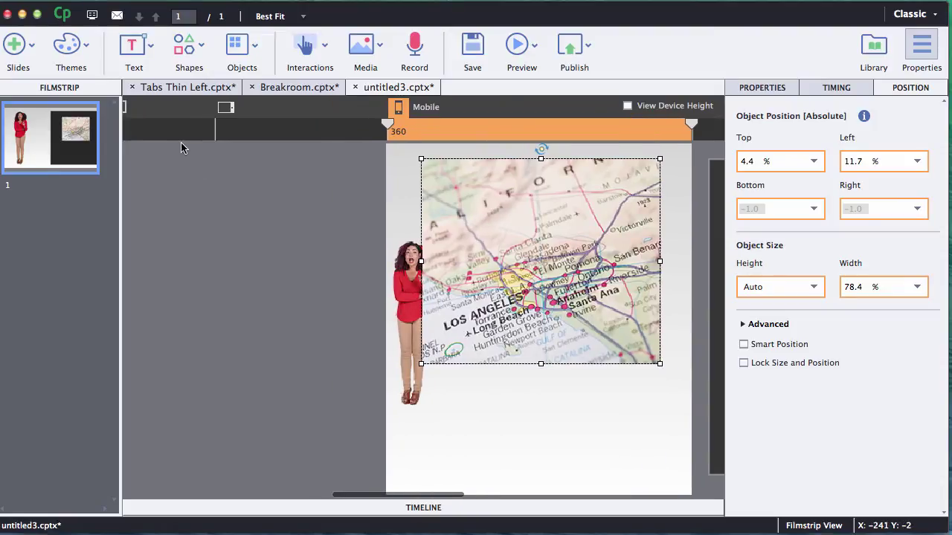
click(180, 140)
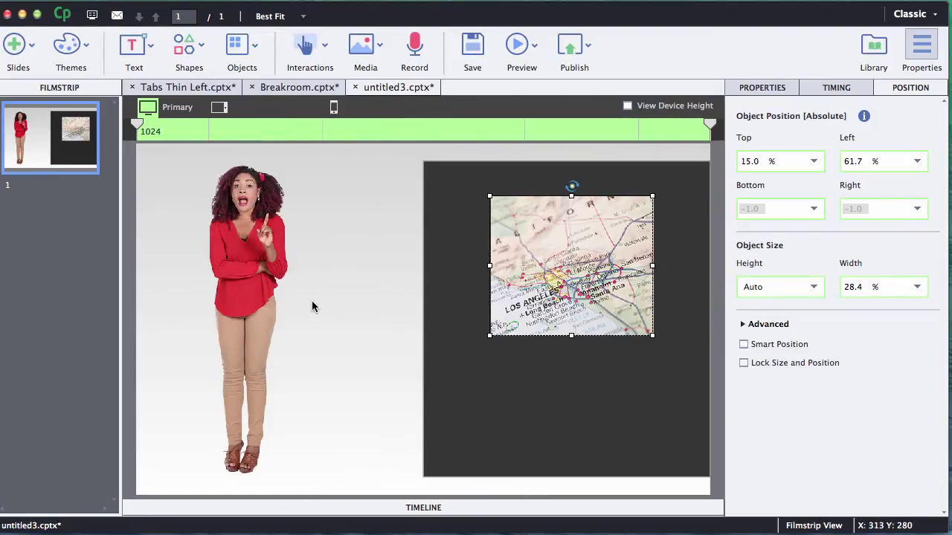
- Move the woman cutout to the slide's lower left and enlarge her from the top-right corner
click(253, 284)
drag(247, 255, 193, 342)
drag(234, 247, 285, 189)
click(285, 189)
click(201, 297)
drag(201, 296, 205, 418)
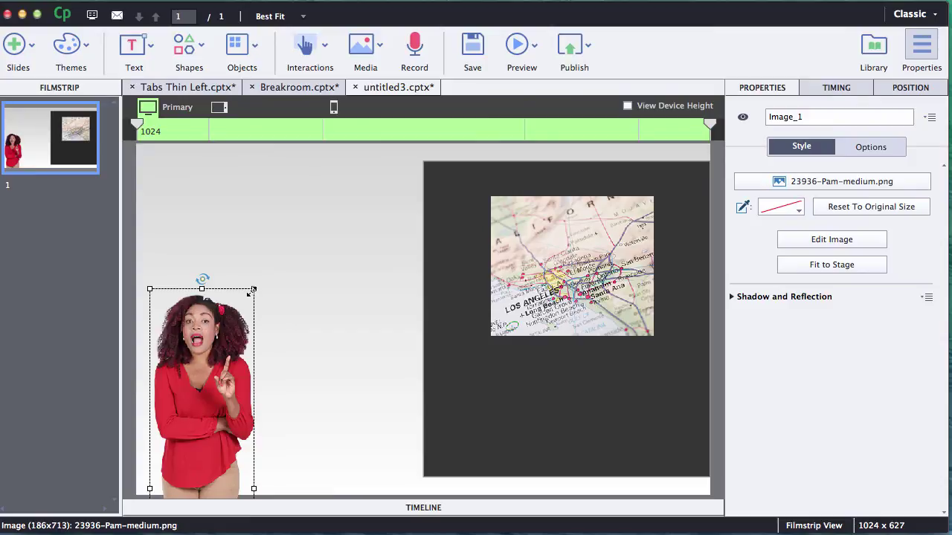
click(276, 272)
click(222, 333)
drag(257, 286, 406, 176)
click(358, 218)
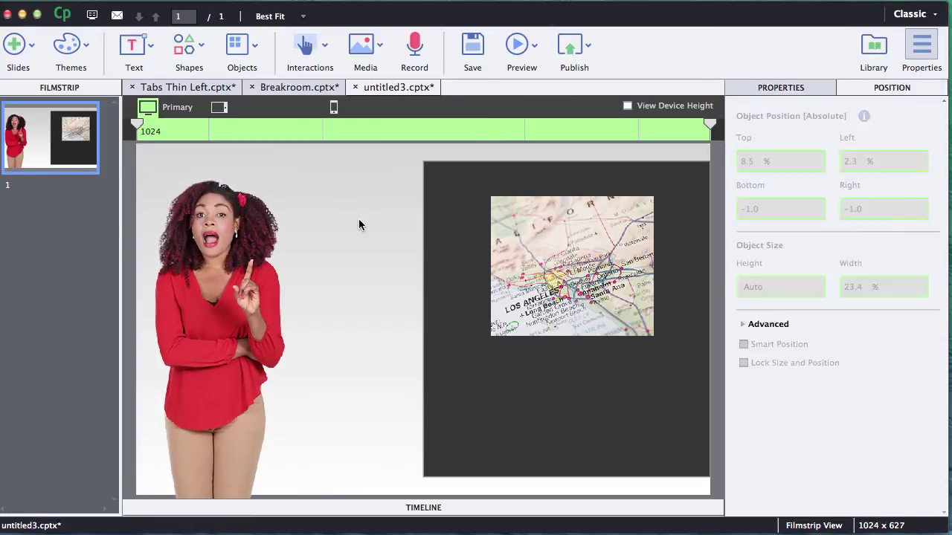
click(164, 262)
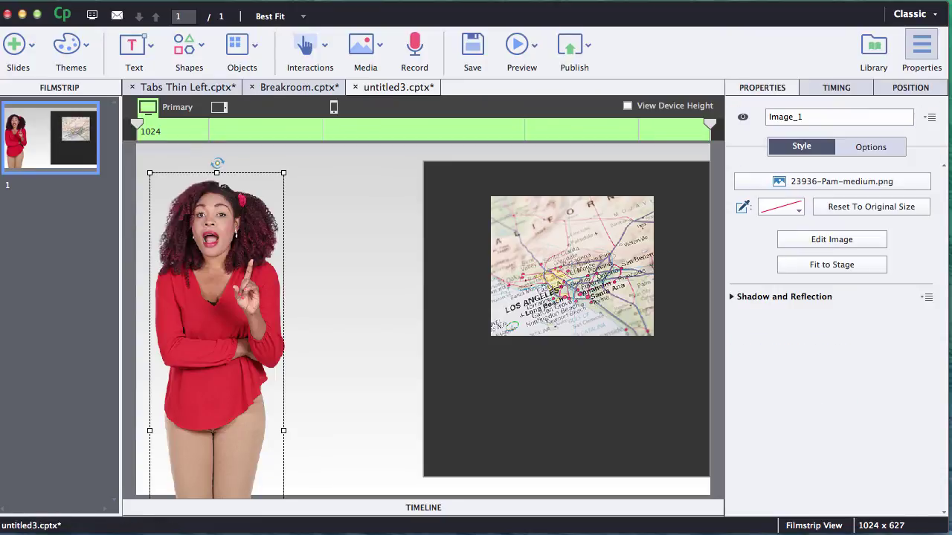
- Set the woman's height unit to percent (146.7%) and compare Tablet with Primary
click(908, 89)
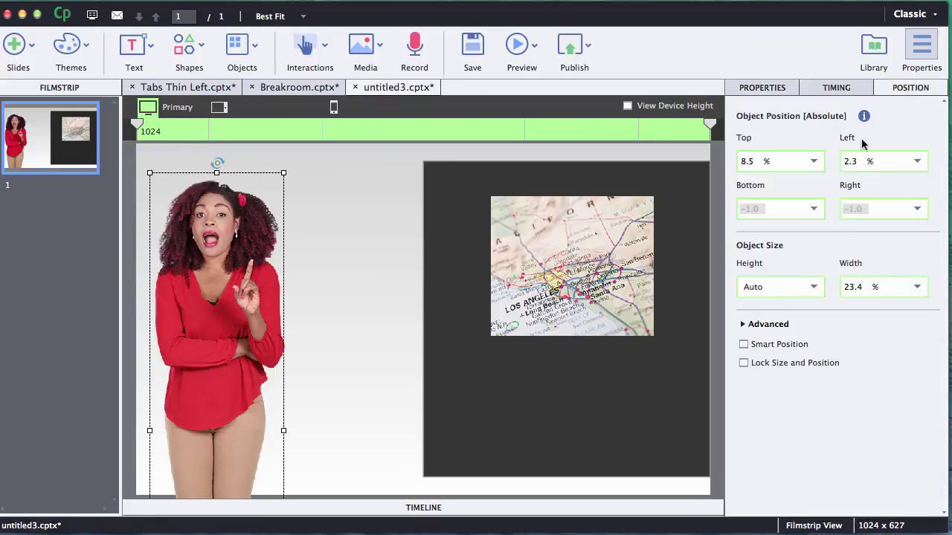
click(814, 290)
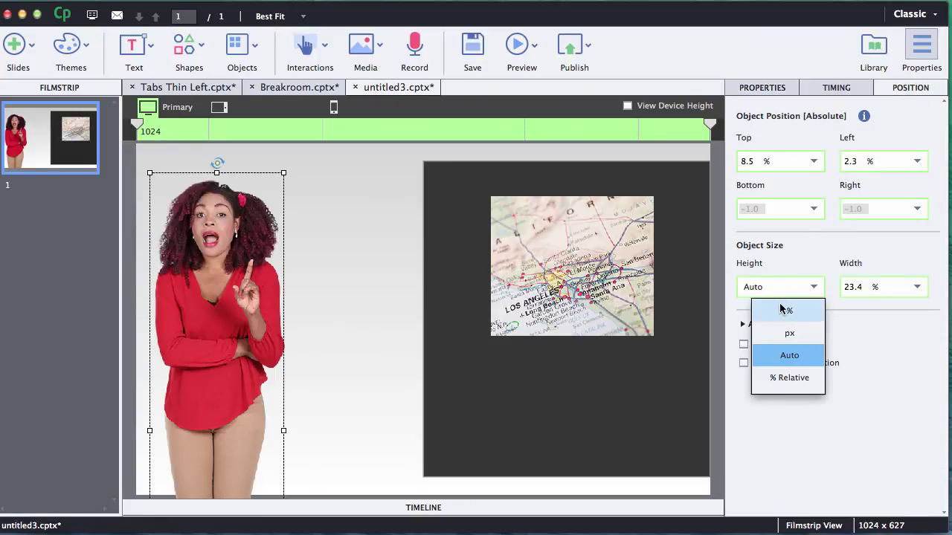
click(787, 311)
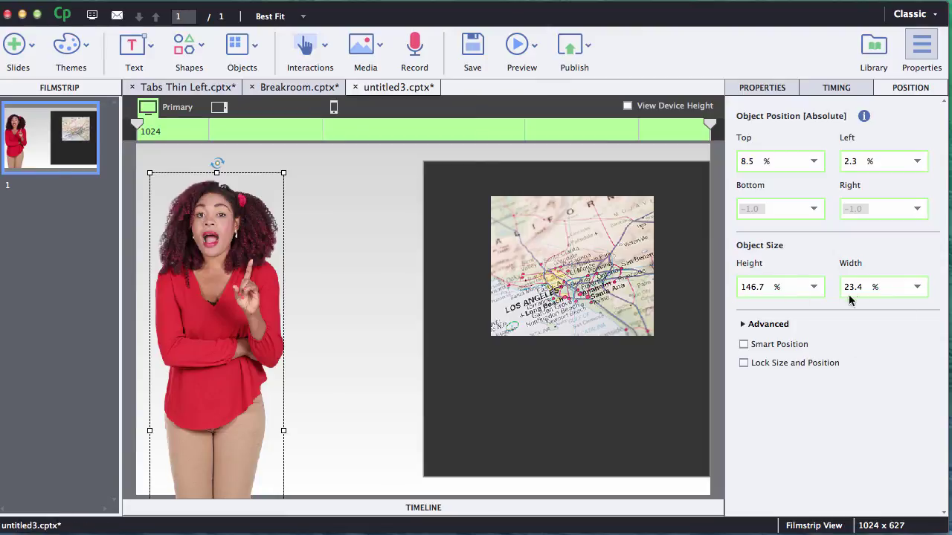
click(219, 107)
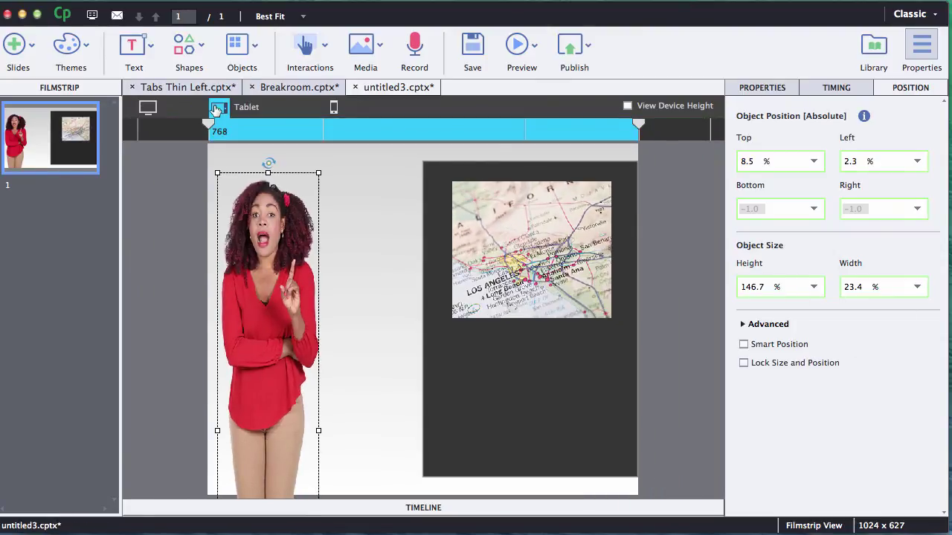
click(151, 108)
click(219, 108)
click(148, 108)
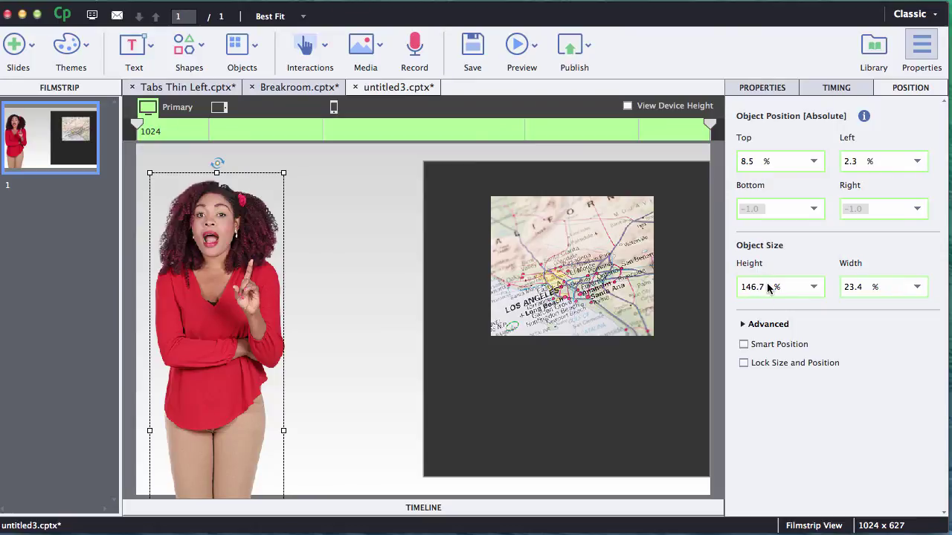
- Make the woman's width Auto and check the proportional scaling in Tablet
click(916, 289)
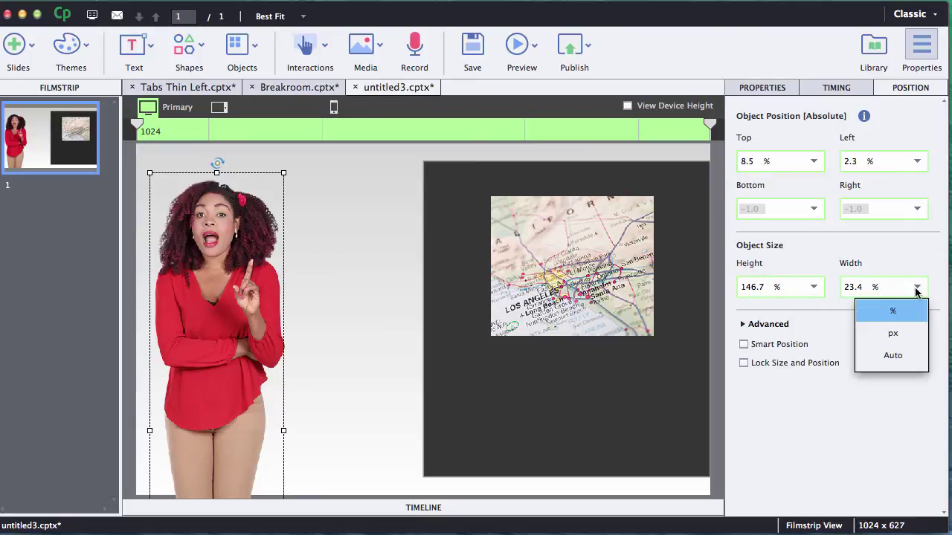
click(909, 355)
click(214, 109)
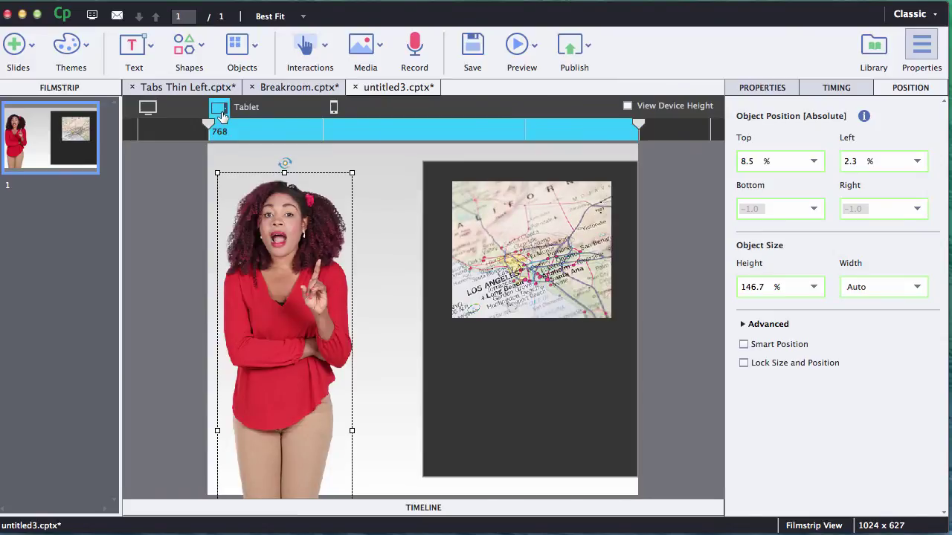
click(148, 108)
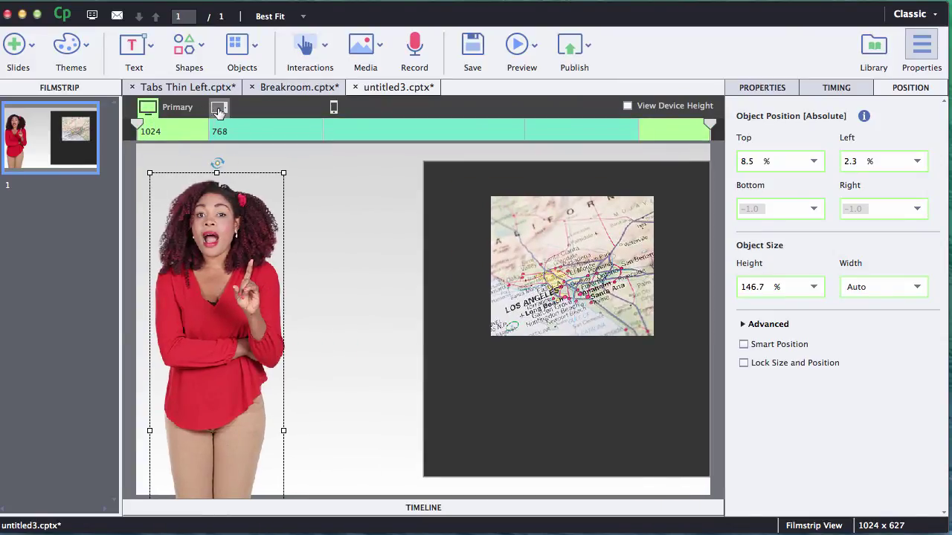
- In the Mobile layout, move the woman below the map and enlarge her
click(218, 110)
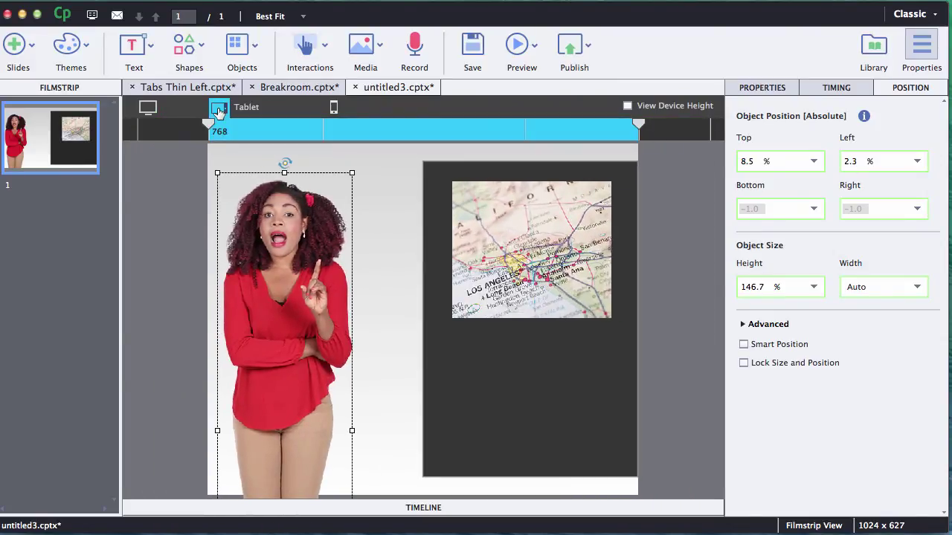
click(213, 111)
click(215, 108)
click(333, 110)
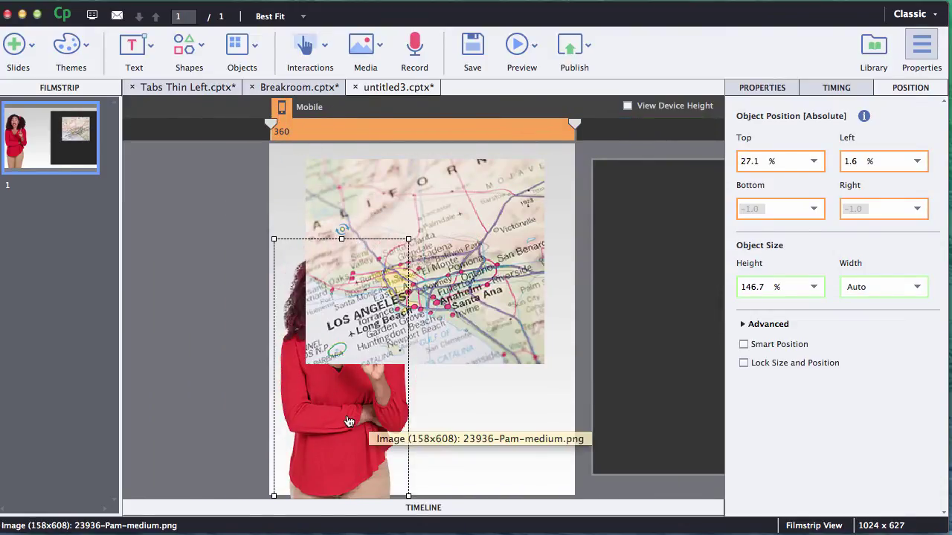
drag(345, 416, 383, 397)
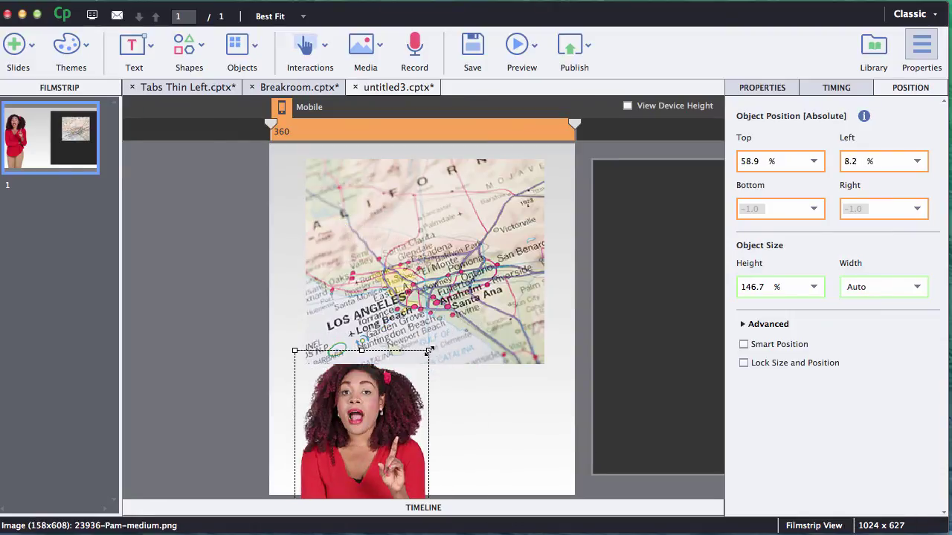
drag(429, 323, 587, 230)
click(233, 498)
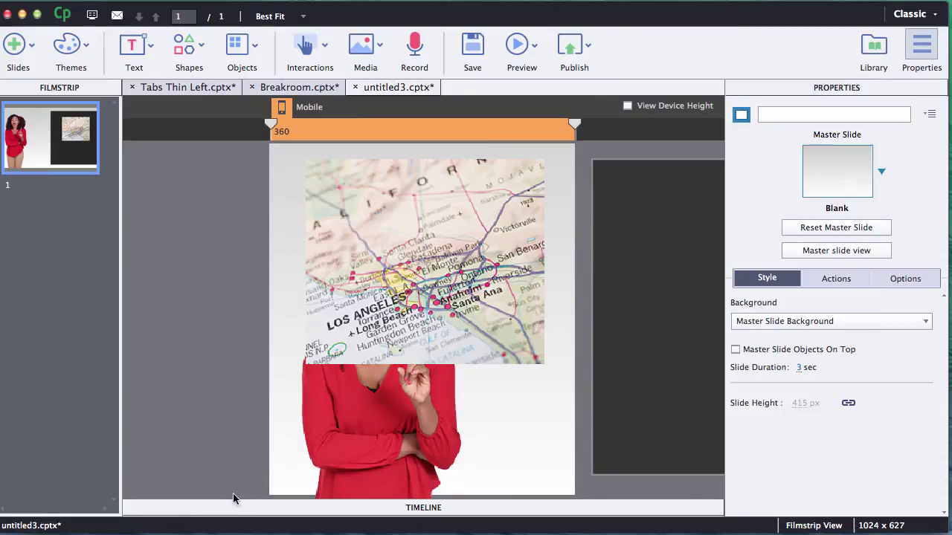
- Drag the woman's Image_1 layer above the map in the timeline and adjust her position
click(422, 513)
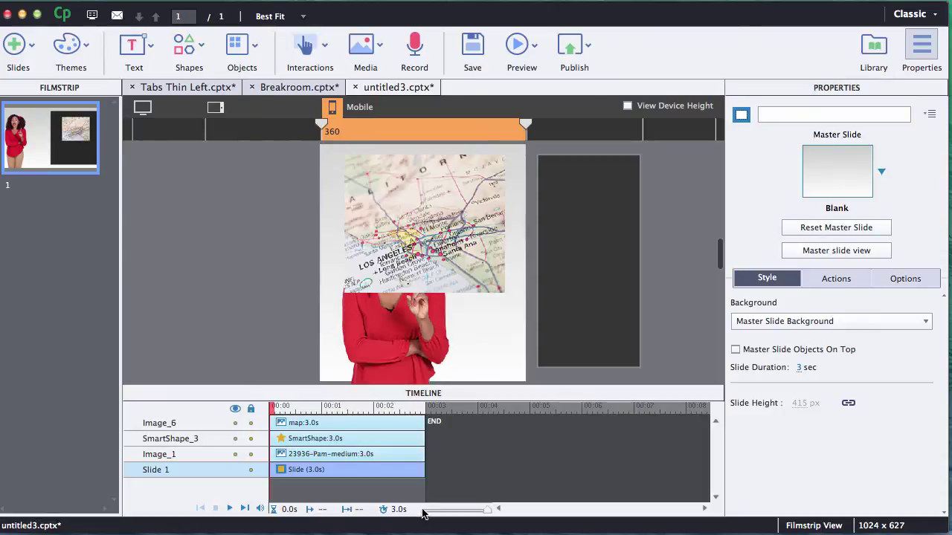
click(283, 438)
click(287, 423)
click(282, 453)
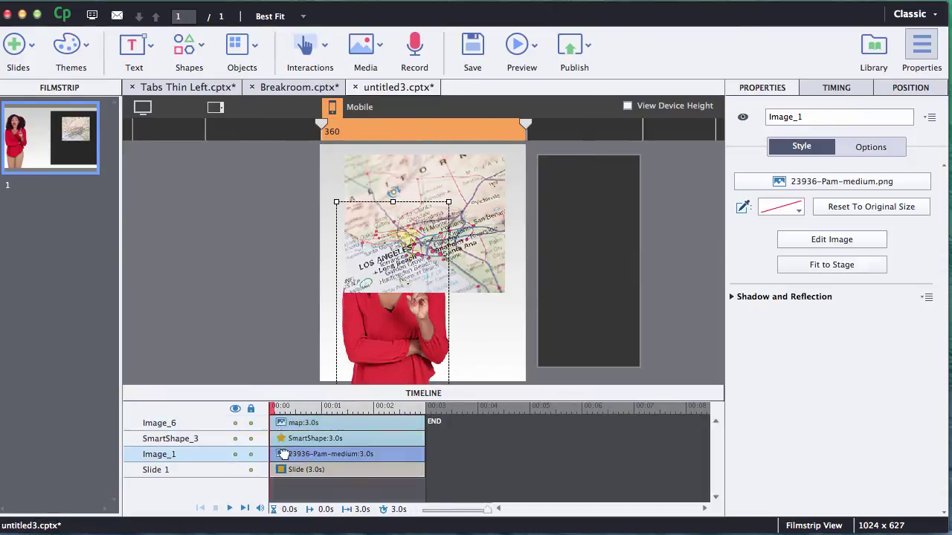
drag(283, 452, 279, 419)
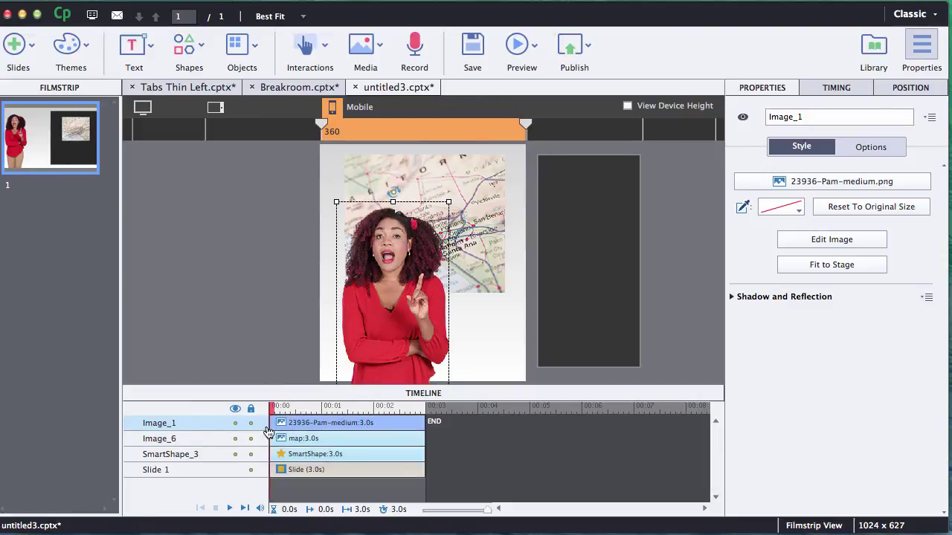
drag(400, 299, 377, 293)
click(265, 229)
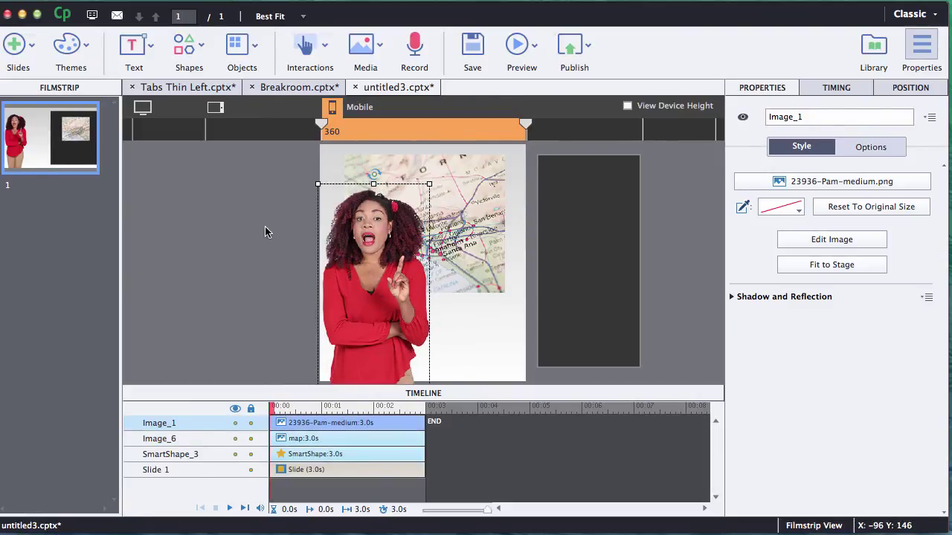
- Compare the slide in the Tablet and Primary layouts, ending on Primary
click(215, 109)
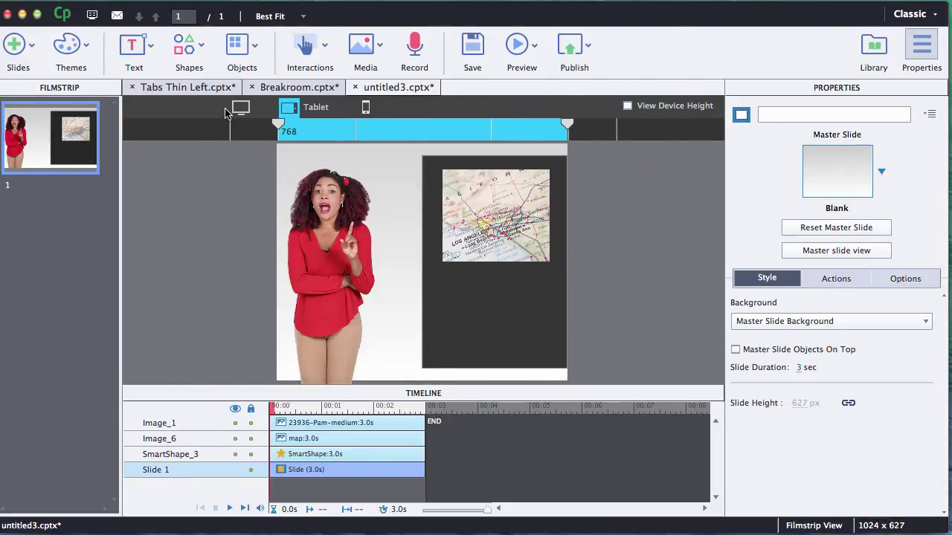
click(238, 109)
click(240, 109)
click(241, 109)
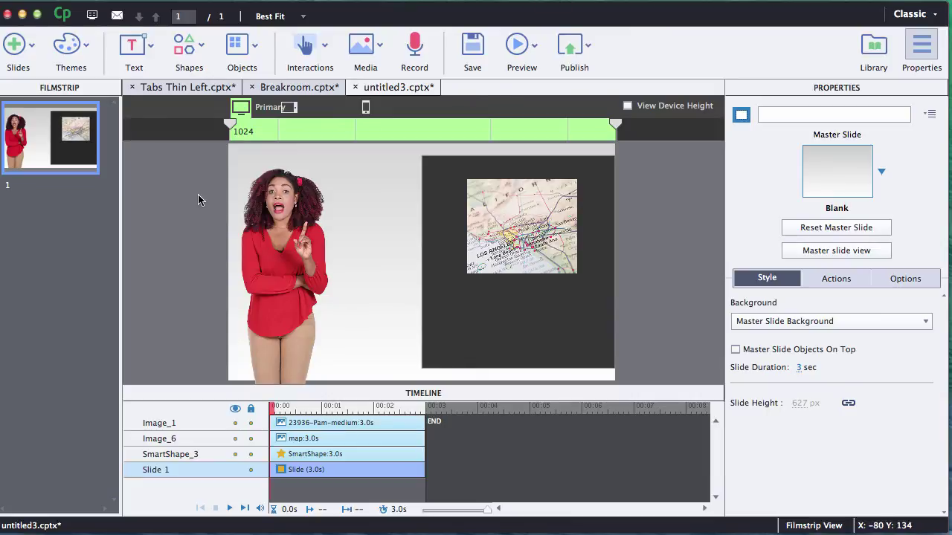